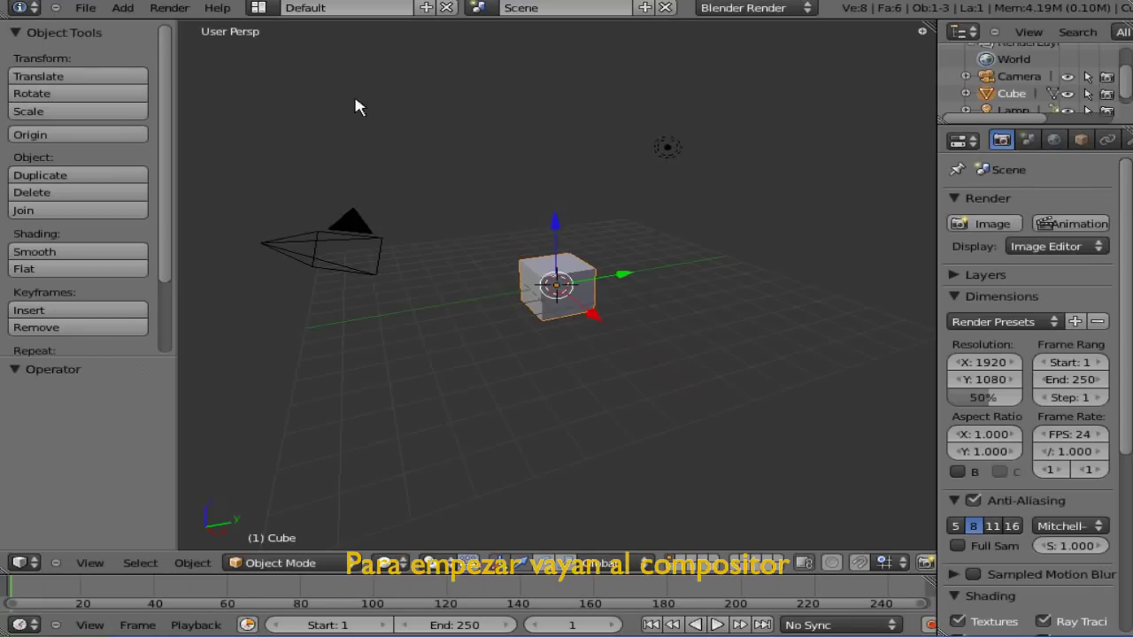
# Step: Switch to the Compositing layout, enable Use Nodes, maximize the node editor and delete Render Layers
pyautogui.click(258, 8)
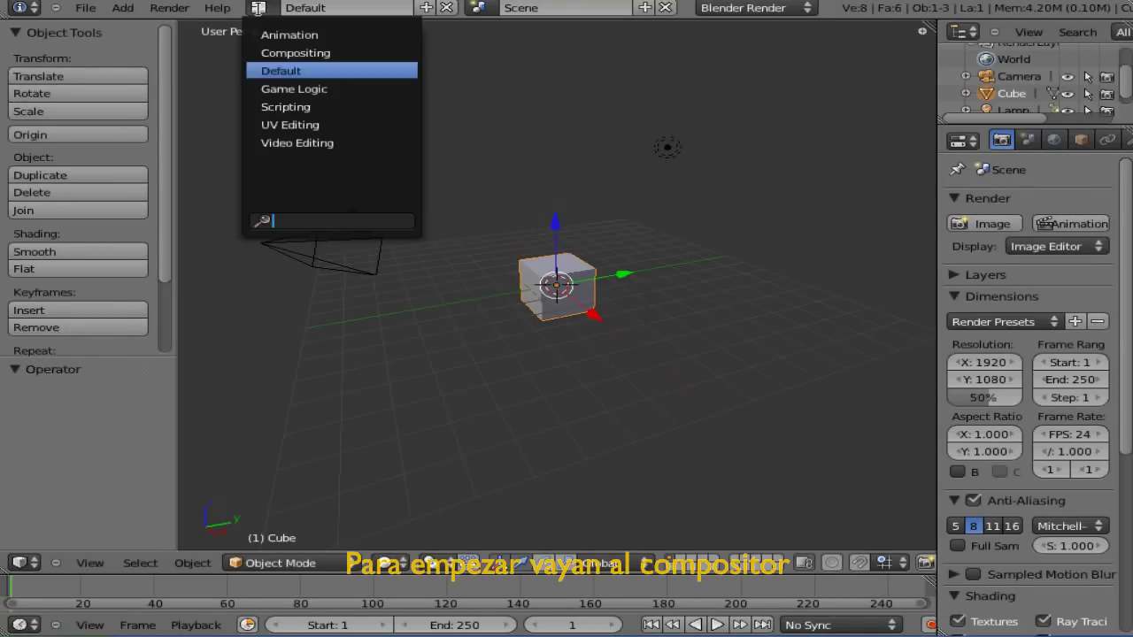
pyautogui.click(274, 47)
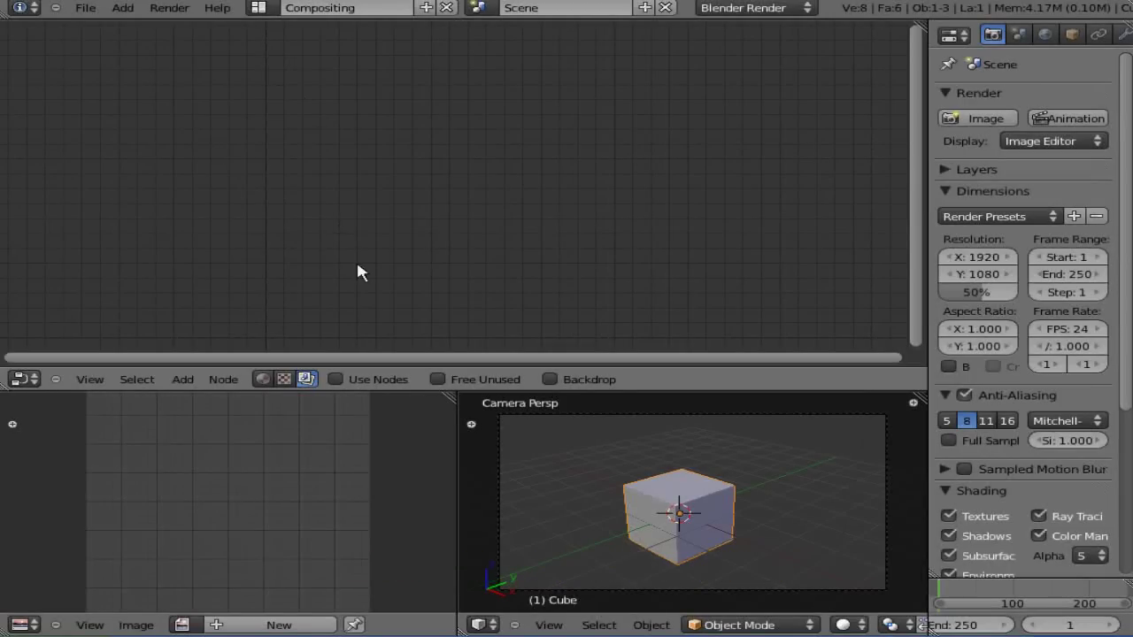
pyautogui.click(336, 380)
pyautogui.hotkey('ctrl', 'Up')
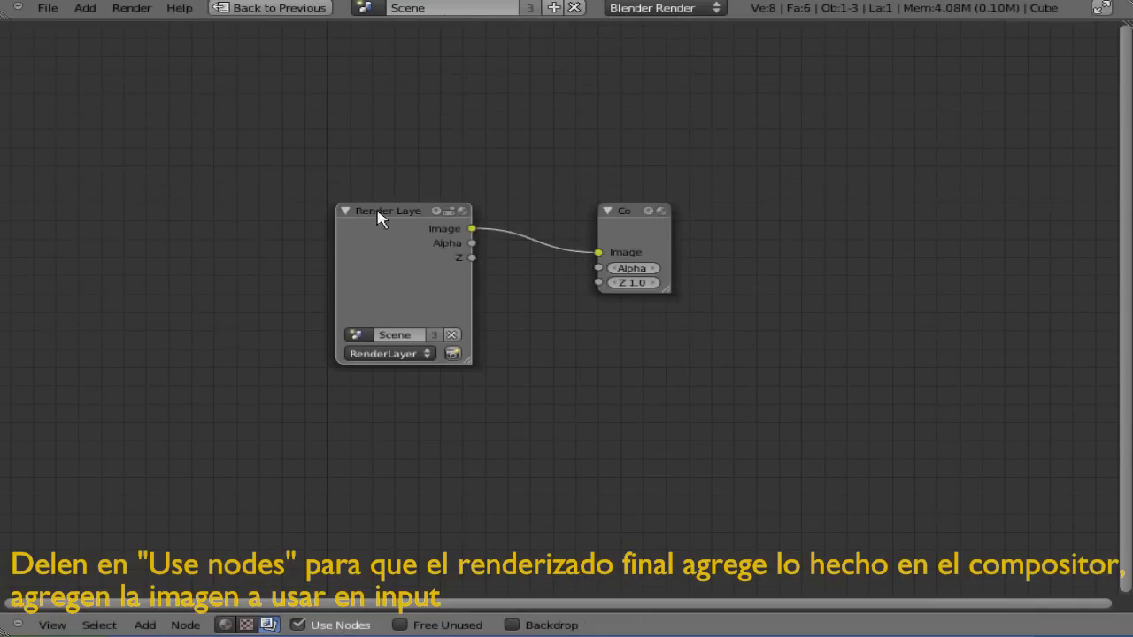
pyautogui.moveTo(368, 213); pyautogui.dragTo(226, 187)
pyautogui.press('x')
# Step: Add an Image input node at the upper left of the node editor
pyautogui.hotkey('shift', 'a')
pyautogui.moveTo(226, 184)
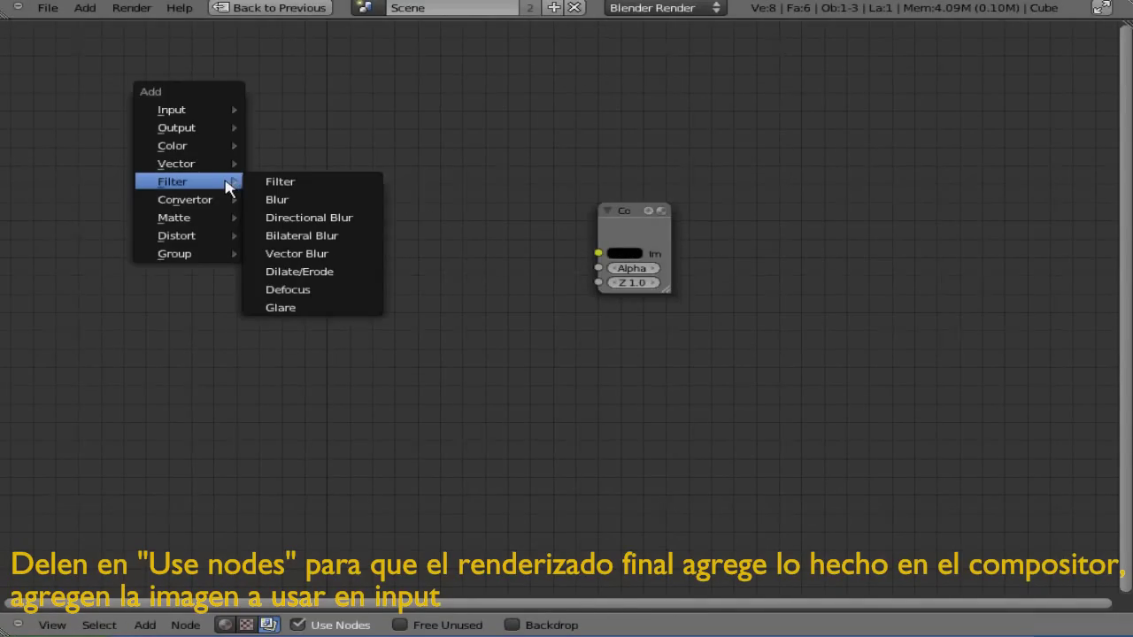
pyautogui.moveTo(191, 139)
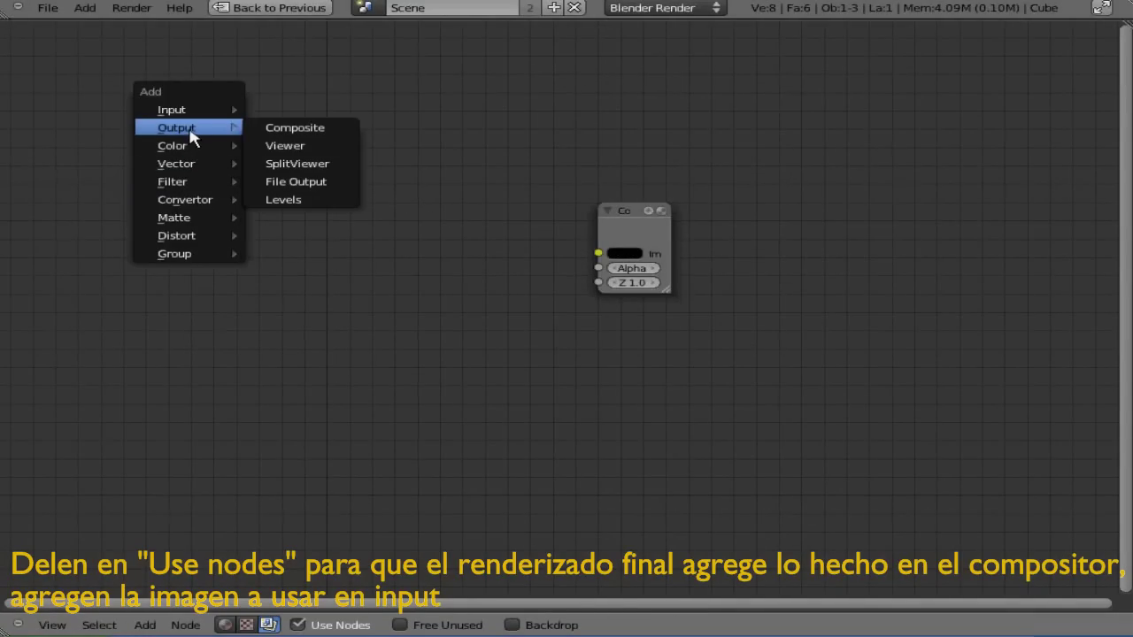
pyautogui.moveTo(188, 113)
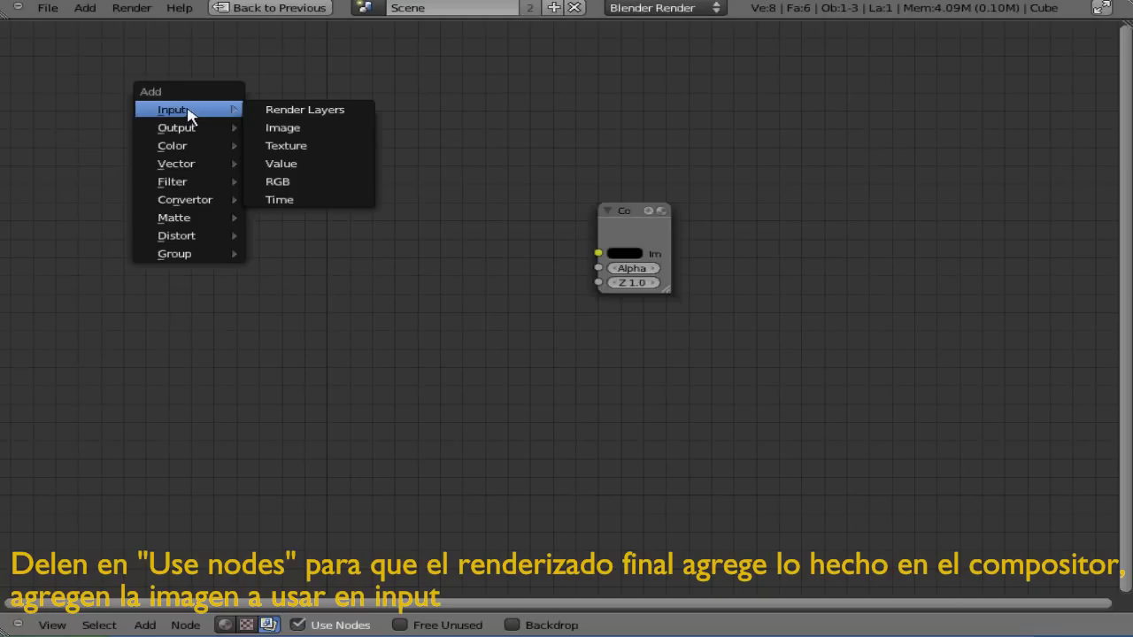
pyautogui.click(284, 127)
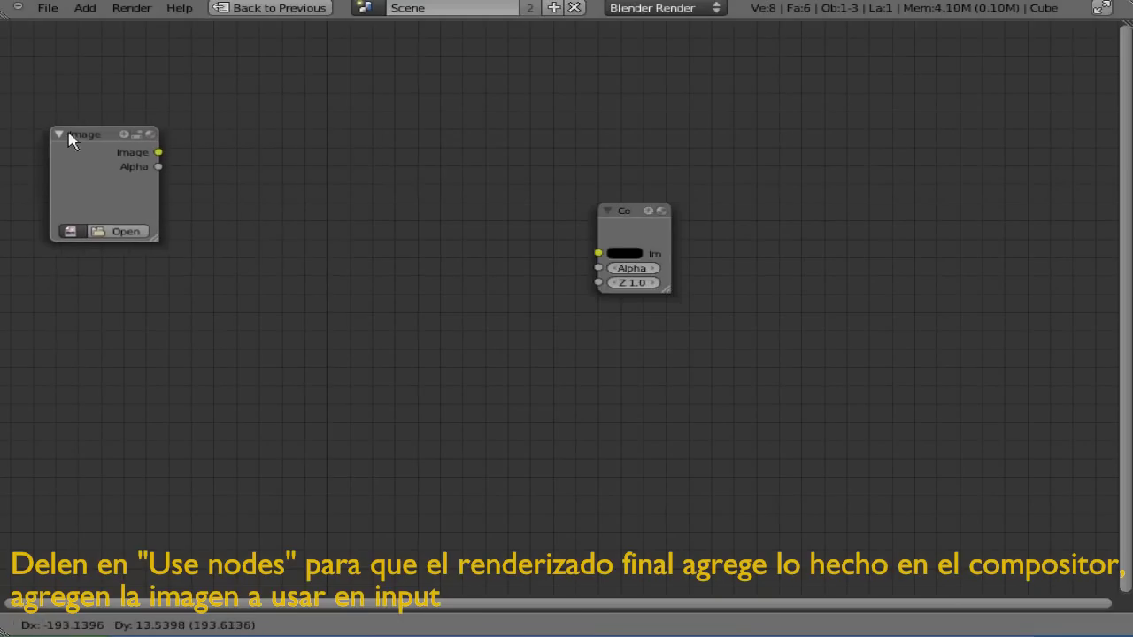
pyautogui.click(65, 137)
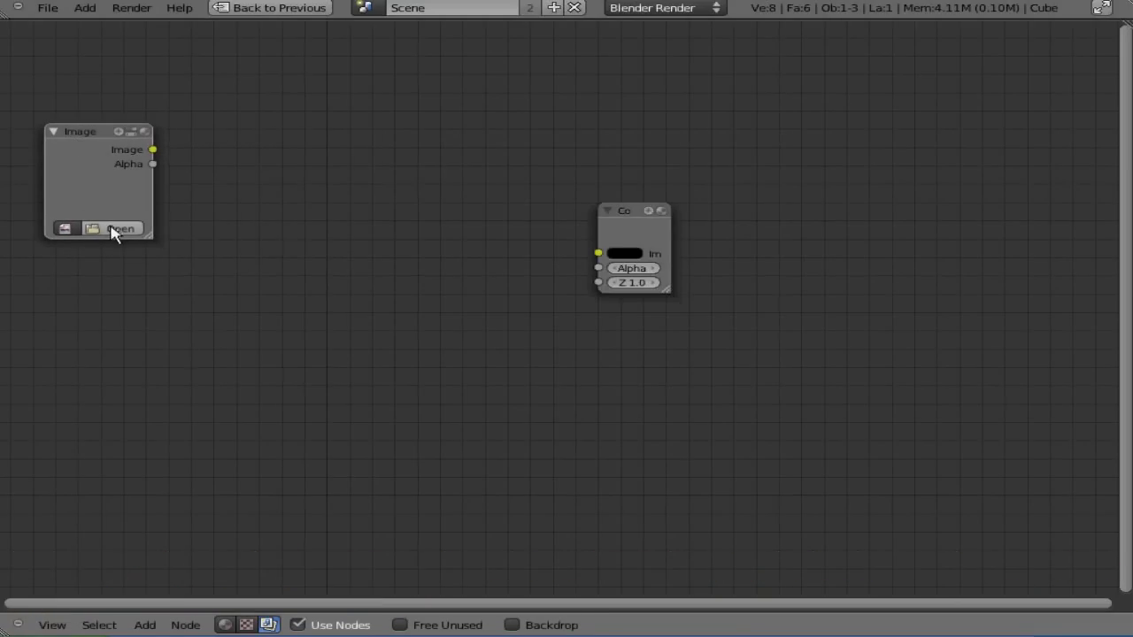
# Step: Load Lomo.jpg from the Lomography folder into the Image node, with Composite moved far right
pyautogui.click(118, 229)
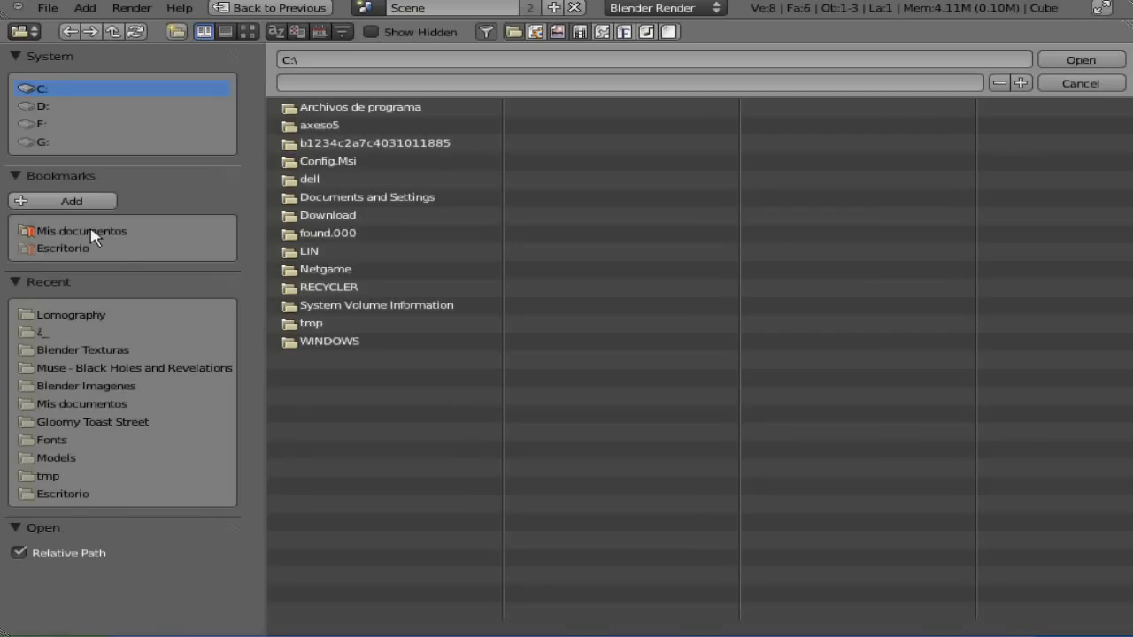
pyautogui.click(73, 316)
pyautogui.click(334, 129)
pyautogui.click(1087, 60)
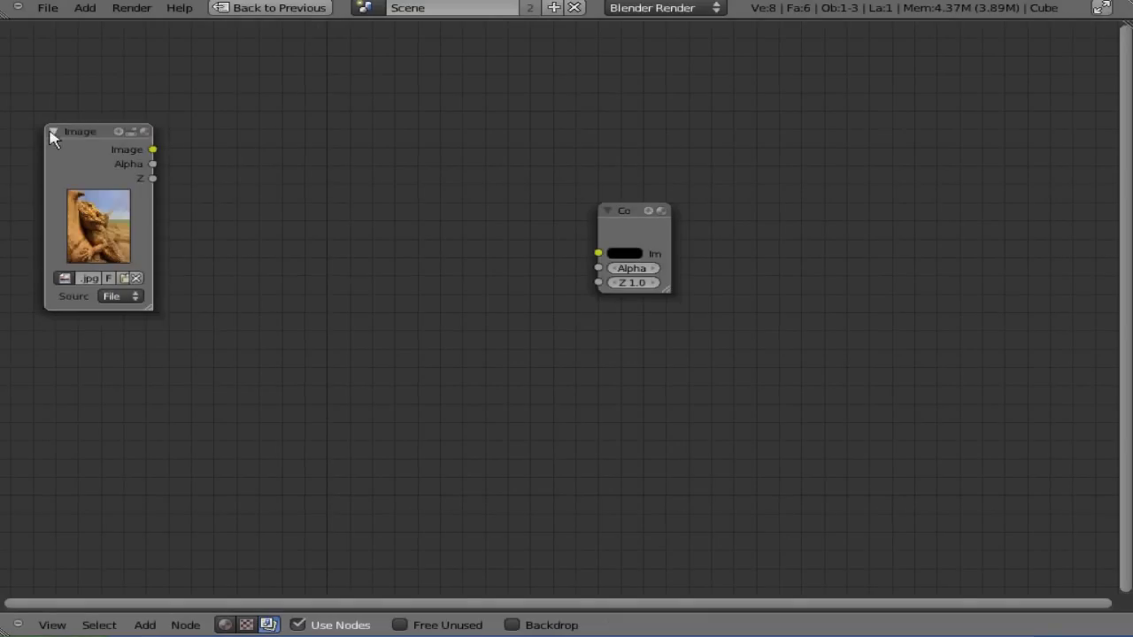
pyautogui.moveTo(84, 150); pyautogui.dragTo(46, 213)
pyautogui.moveTo(654, 216); pyautogui.dragTo(1070, 192)
# Step: Add an RGB Curves node and connect the Image node's output to its Image input
pyautogui.hotkey('shift', 'a')
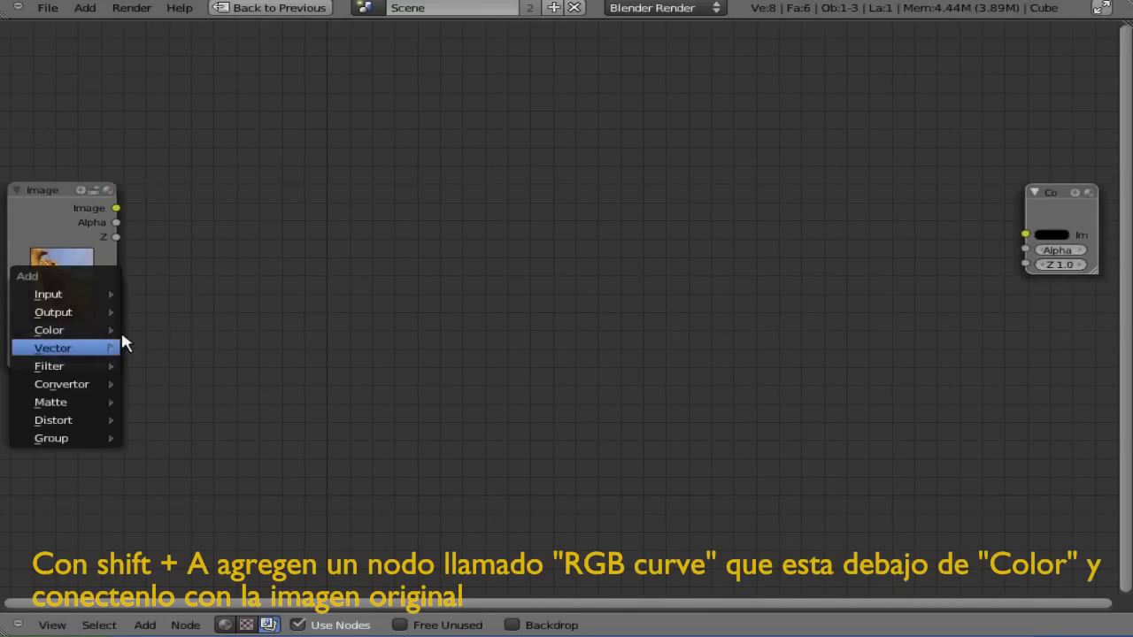
pyautogui.moveTo(63, 335)
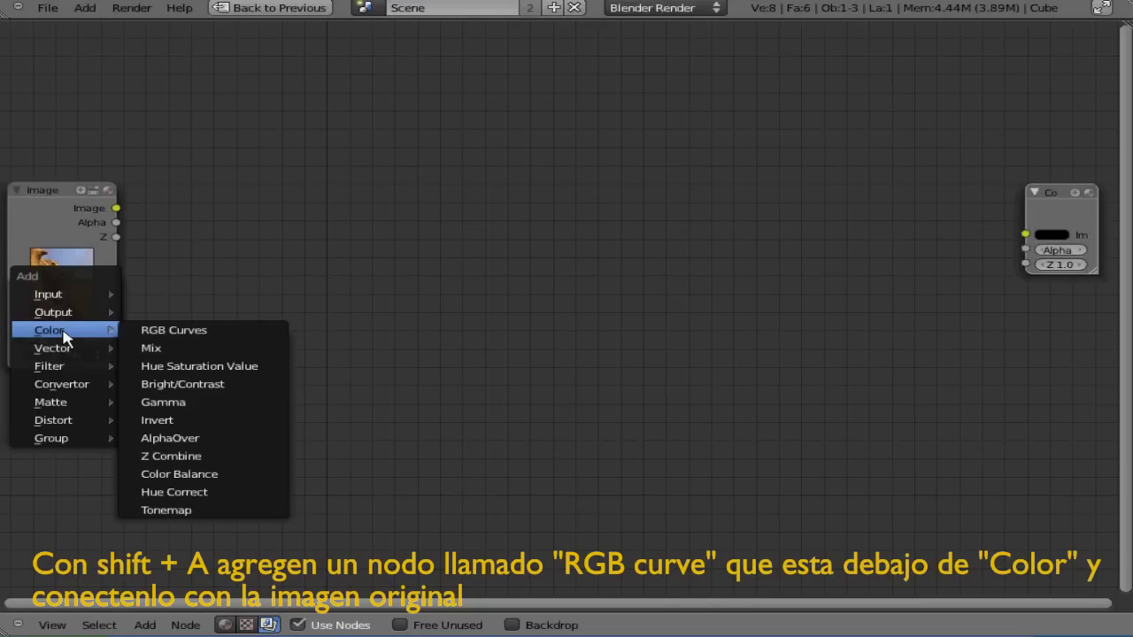
pyautogui.click(160, 338)
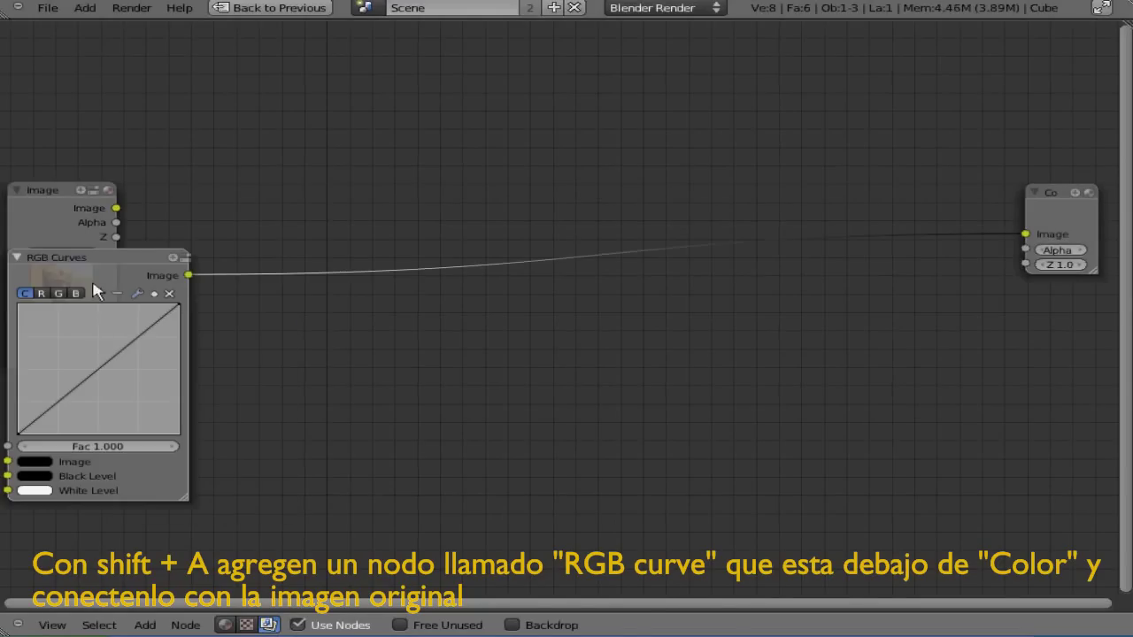
pyautogui.click(412, 144)
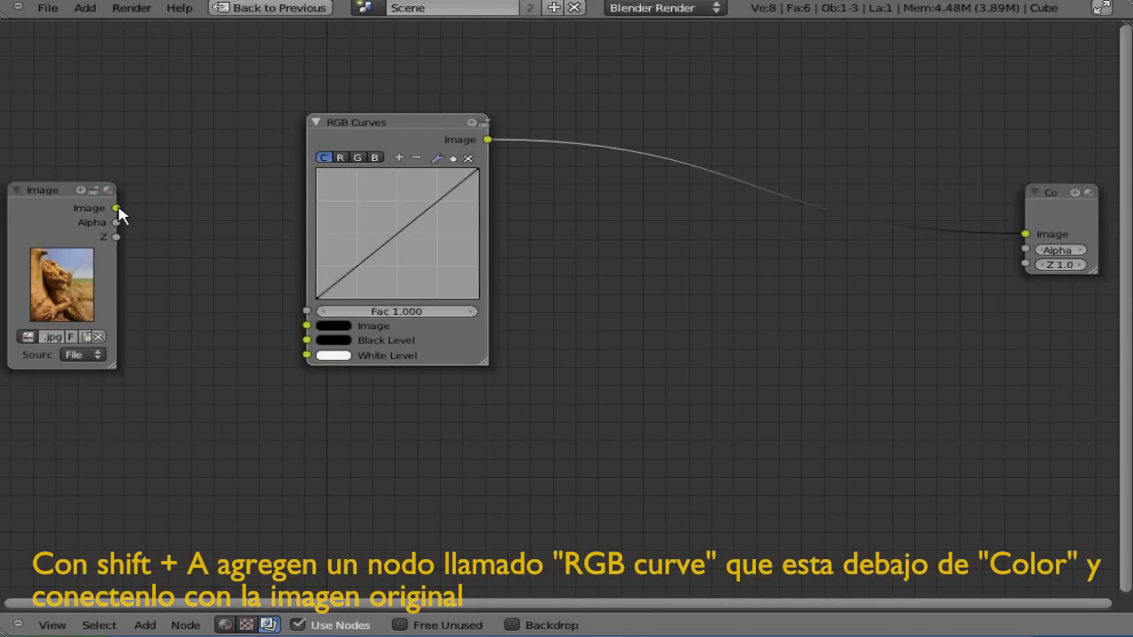
pyautogui.moveTo(117, 209); pyautogui.dragTo(307, 325)
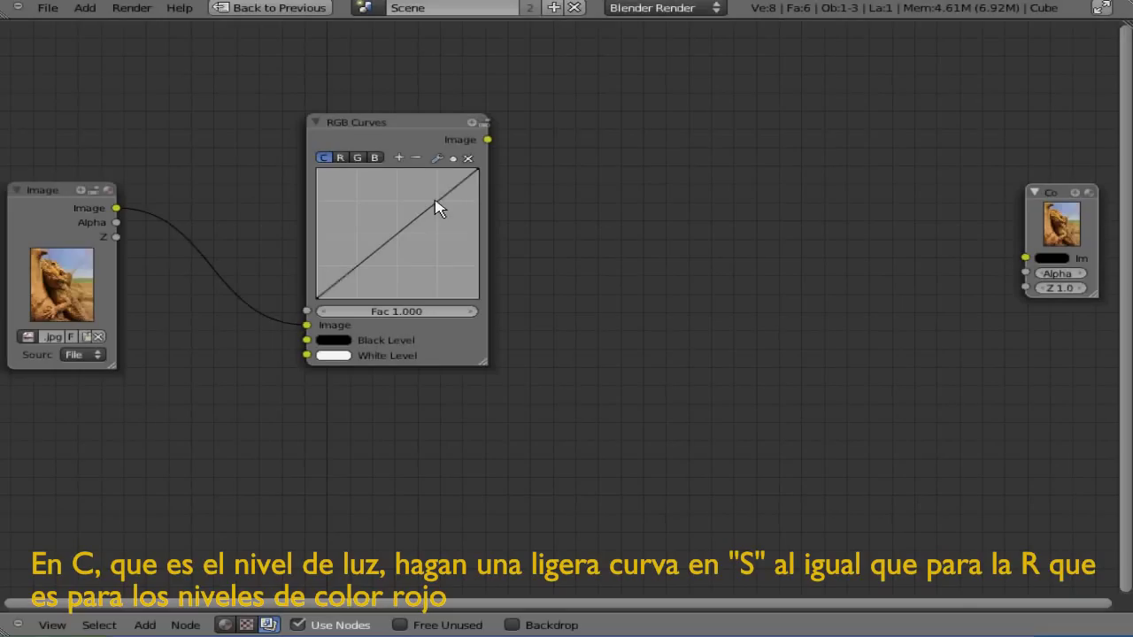
# Step: Bend the combined and red channel curves into gentle S-shapes
pyautogui.moveTo(440, 209); pyautogui.dragTo(434, 191)
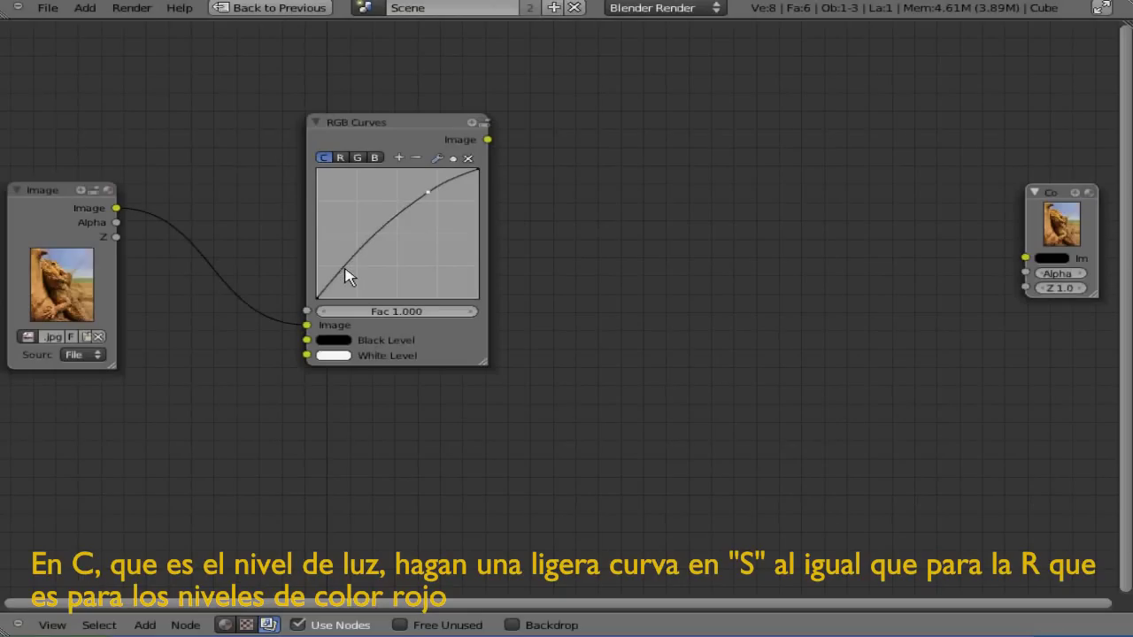
pyautogui.moveTo(348, 268); pyautogui.dragTo(361, 275)
pyautogui.click(340, 159)
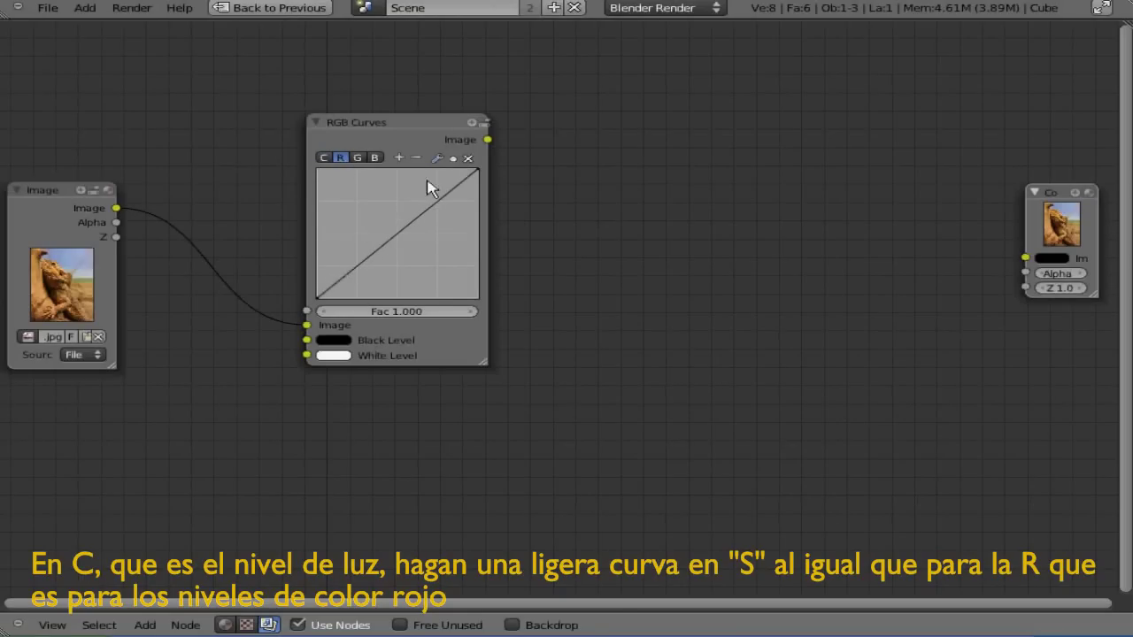
pyautogui.moveTo(435, 206); pyautogui.dragTo(430, 196)
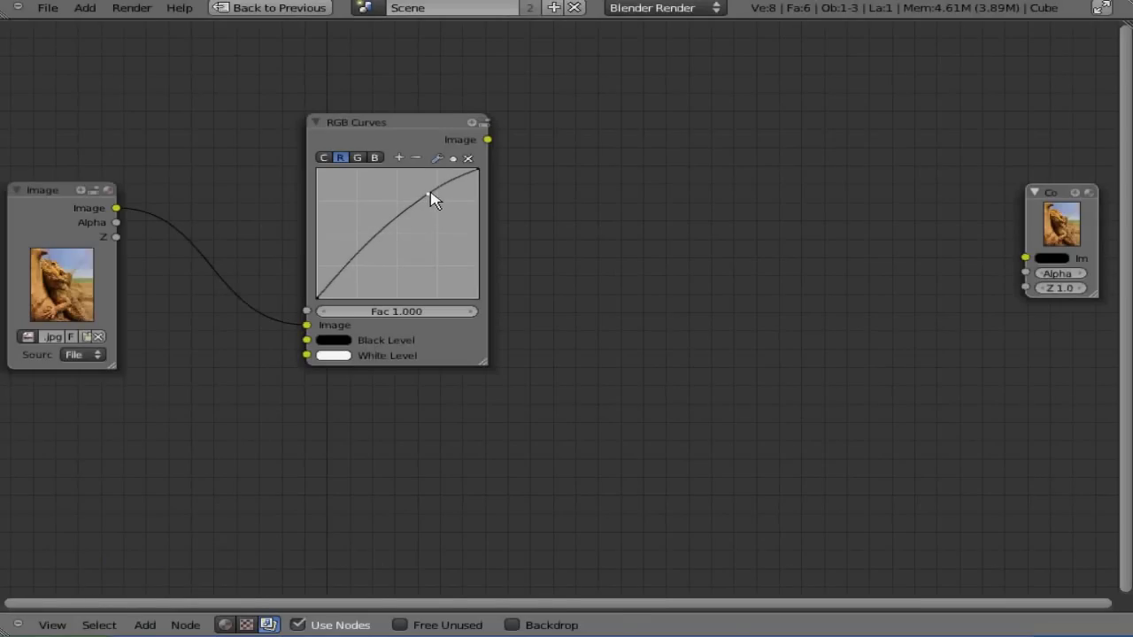
pyautogui.moveTo(351, 265); pyautogui.dragTo(364, 276)
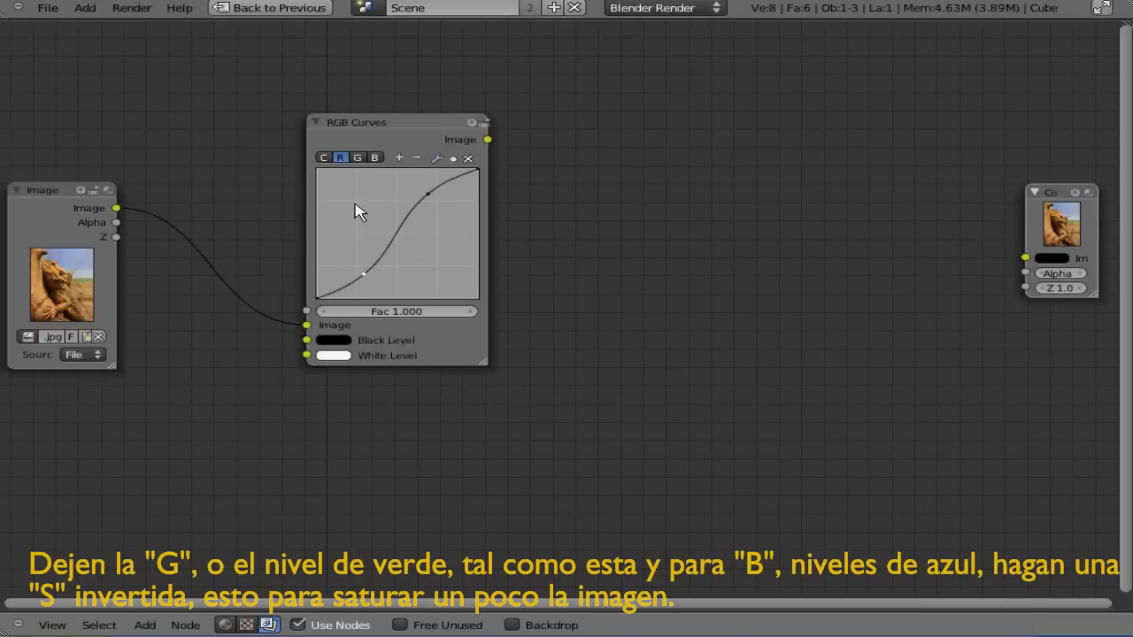
# Step: Leave green straight and shape the blue curve into an inverted S
pyautogui.click(357, 157)
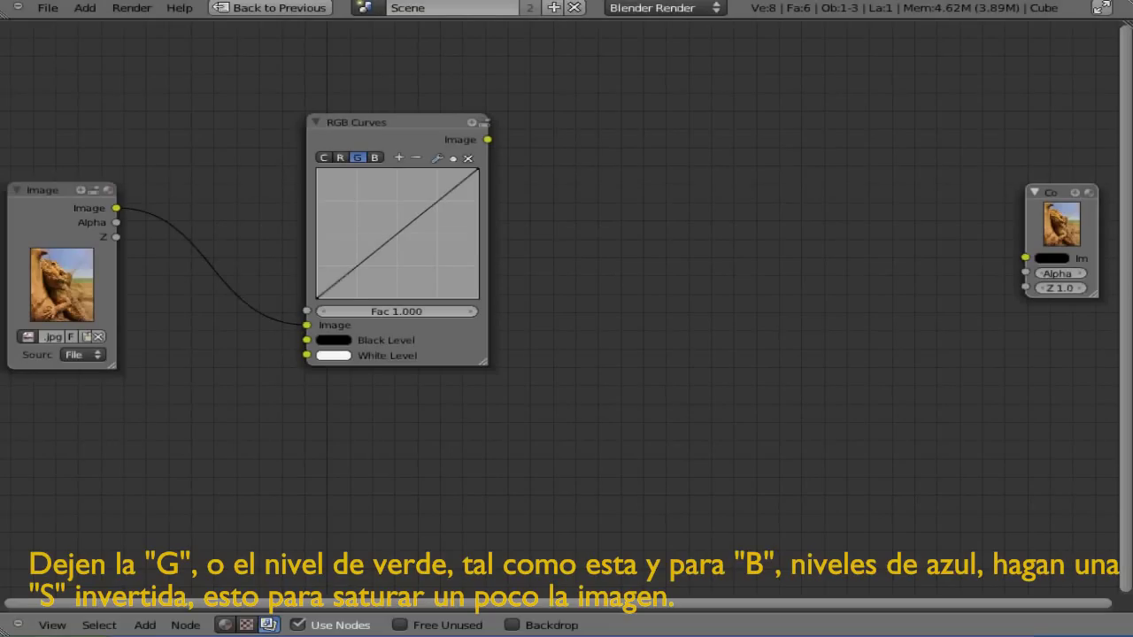
pyautogui.click(374, 157)
pyautogui.moveTo(440, 208); pyautogui.dragTo(446, 212)
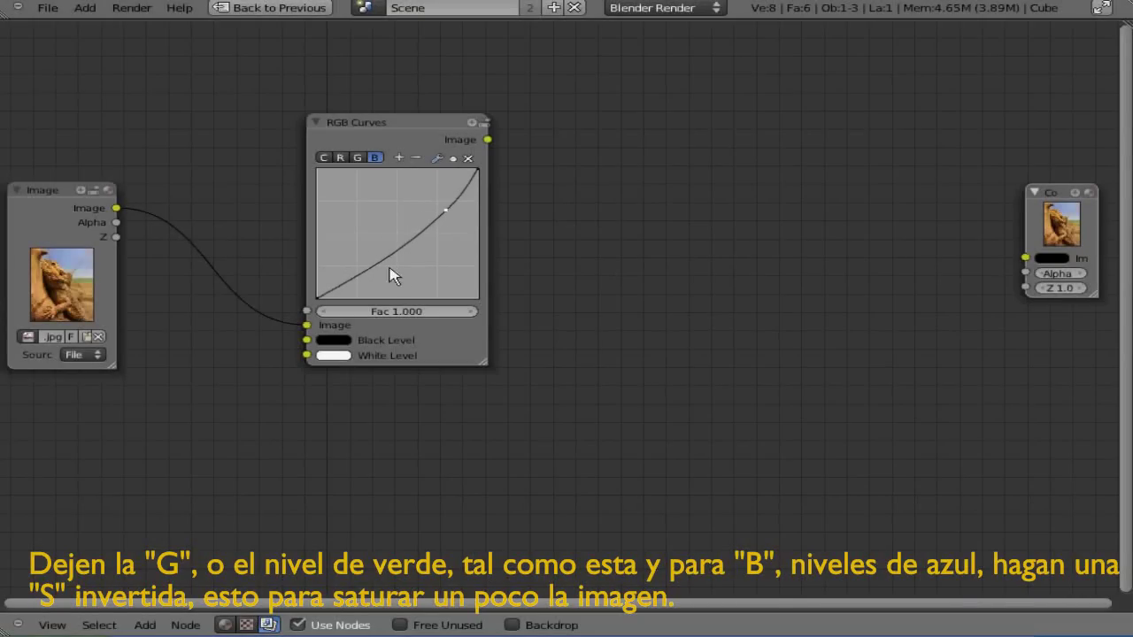
pyautogui.moveTo(368, 279); pyautogui.dragTo(352, 261)
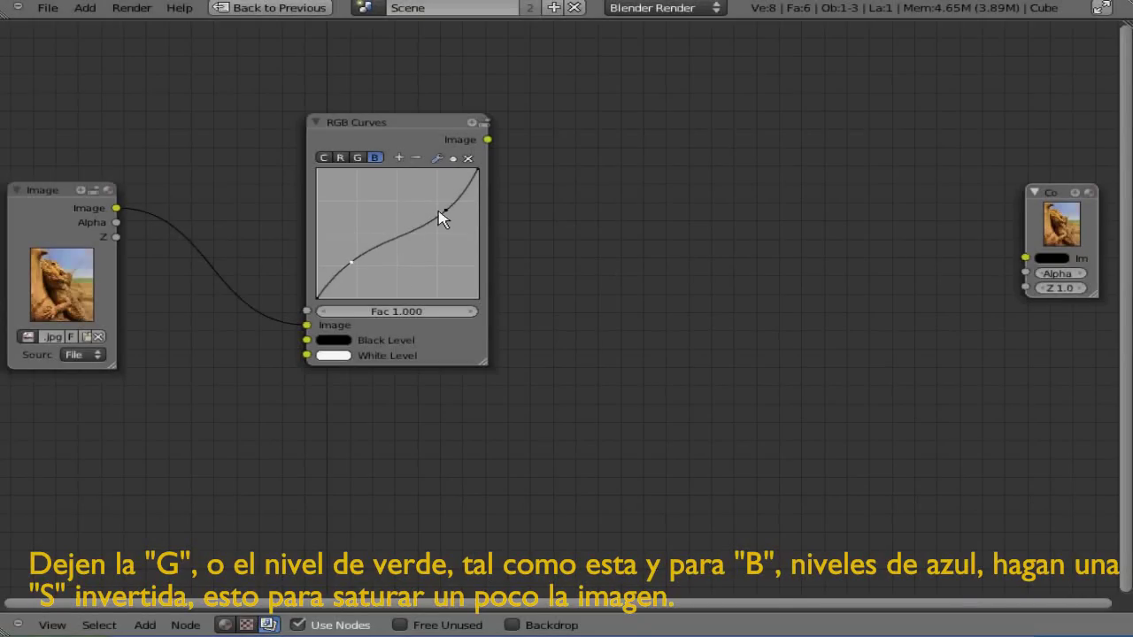
pyautogui.moveTo(445, 215); pyautogui.dragTo(448, 212)
pyautogui.moveTo(397, 125); pyautogui.dragTo(389, 99)
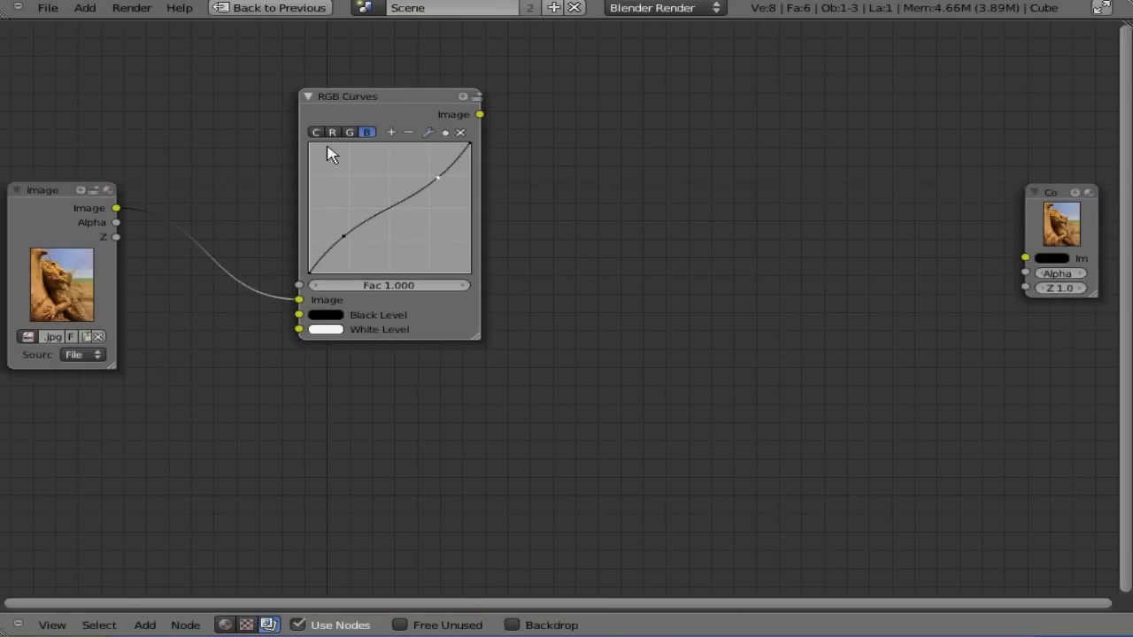
pyautogui.moveTo(246, 450); pyautogui.dragTo(259, 412, button='middle')
# Step: Add an RGB to BW node and feed it the original lizard photo from the Image node
pyautogui.hotkey('shift', 'a')
pyautogui.moveTo(259, 411)
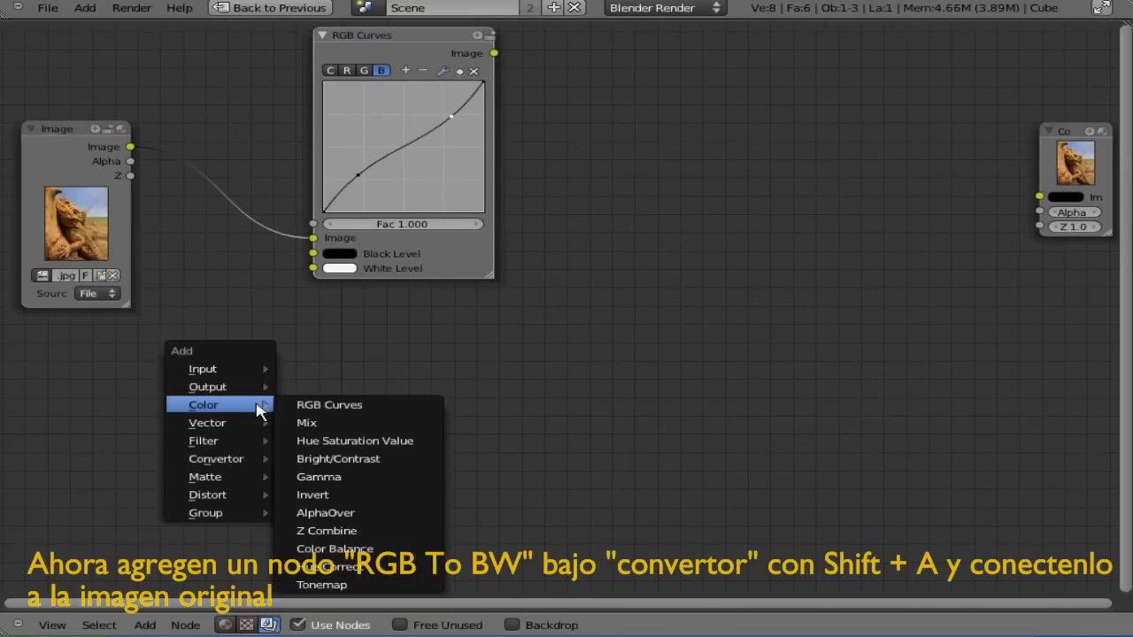
pyautogui.moveTo(226, 389)
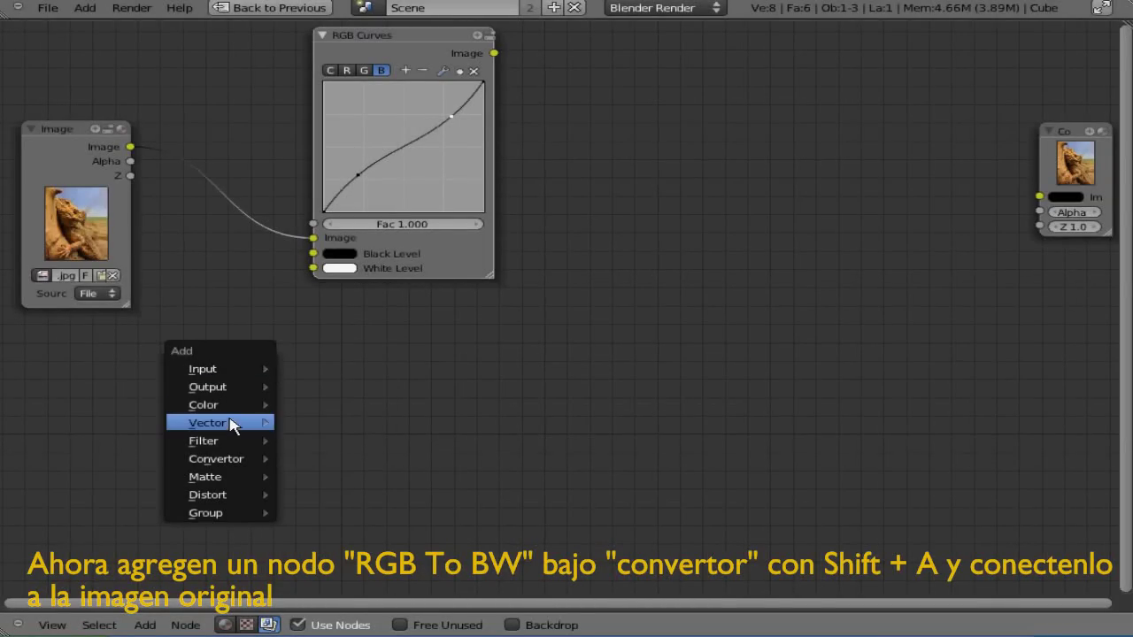
pyautogui.moveTo(232, 462)
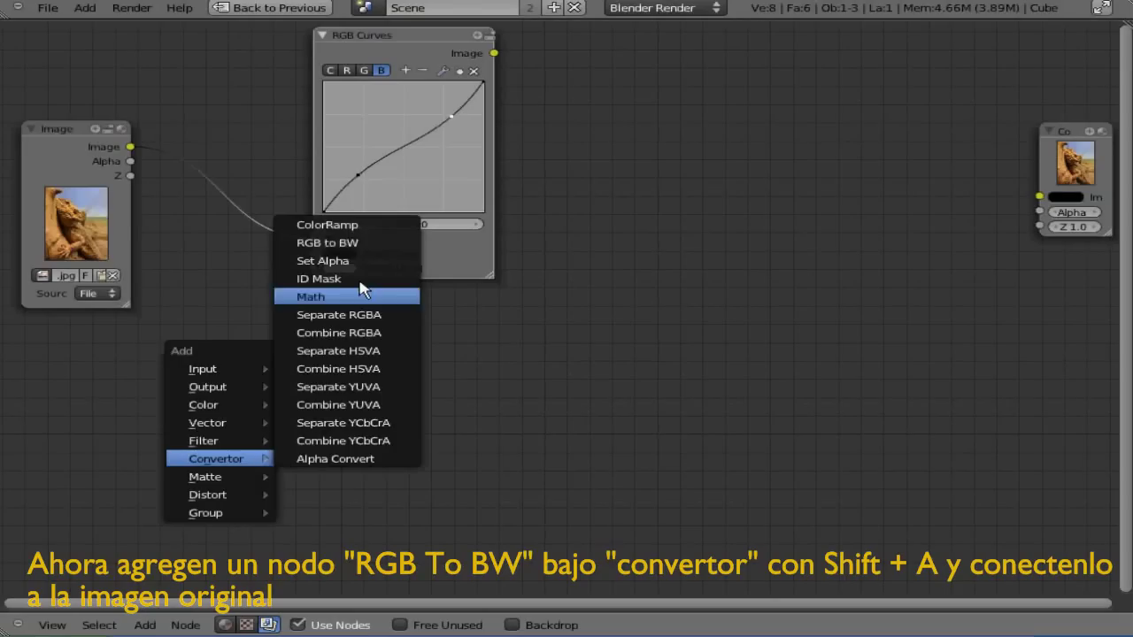
pyautogui.click(327, 242)
pyautogui.moveTo(417, 427); pyautogui.dragTo(375, 386)
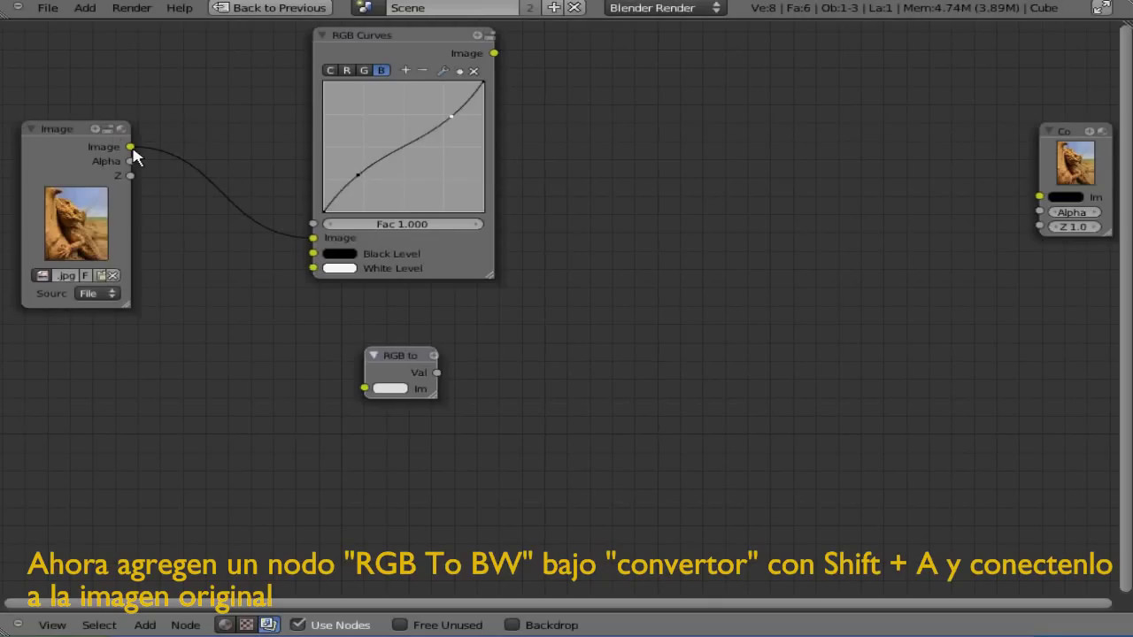
pyautogui.moveTo(130, 147); pyautogui.dragTo(362, 394)
pyautogui.moveTo(396, 357); pyautogui.dragTo(386, 360)
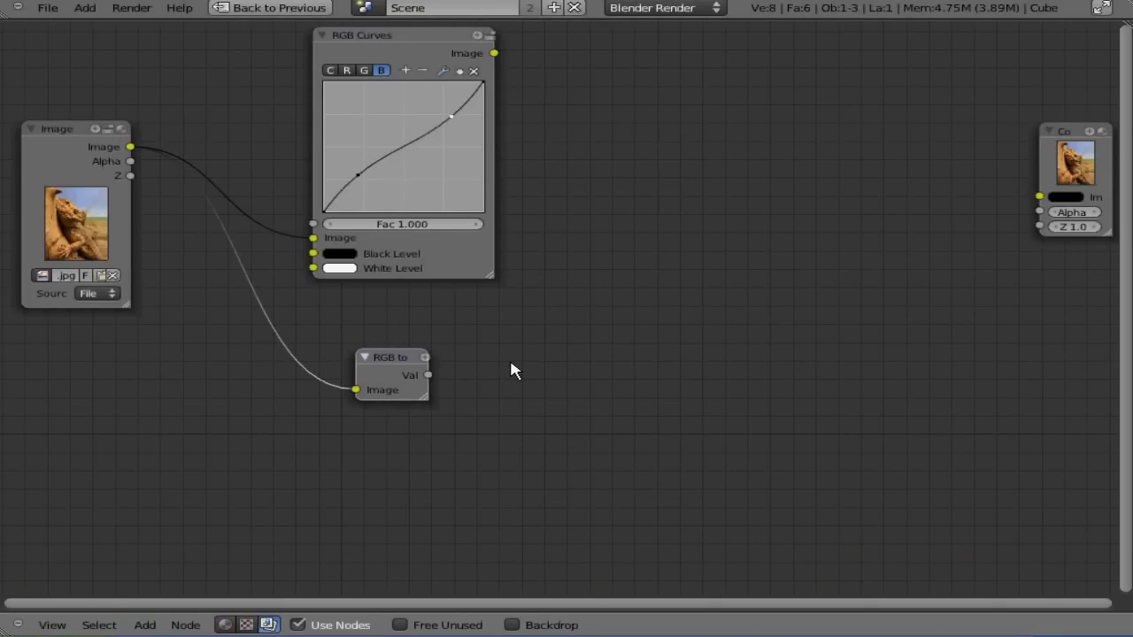
pyautogui.hotkey('shift', 'a')
# Step: Add a Mix node taking RGB Curves in the upper Image and RGB to BW in the lower
pyautogui.moveTo(476, 316)
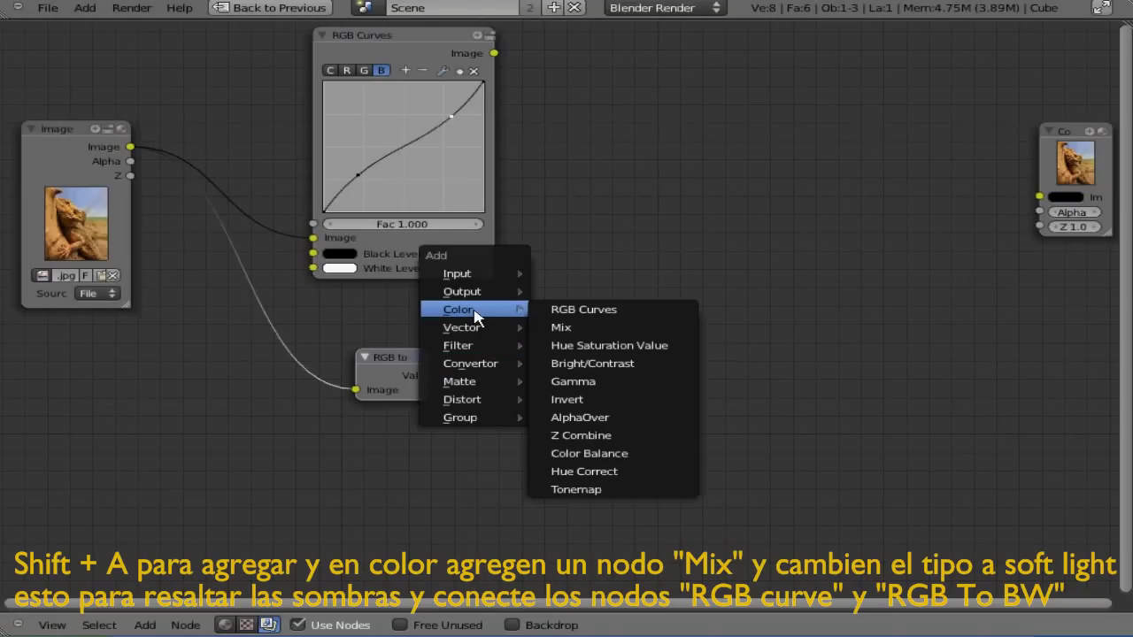
pyautogui.click(561, 327)
pyautogui.click(668, 213)
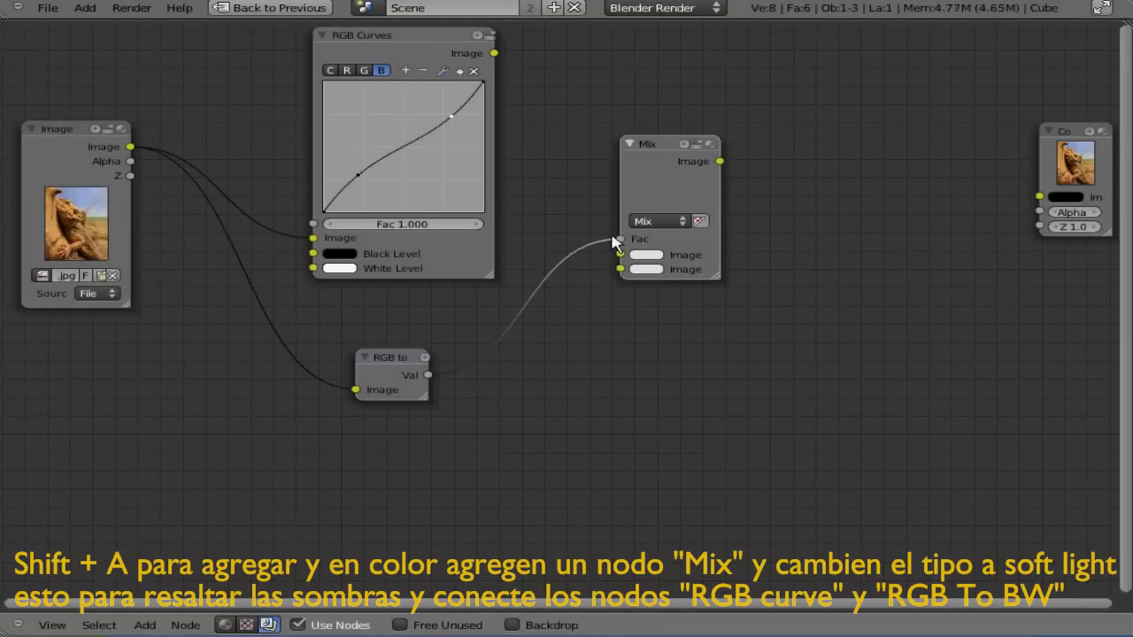
pyautogui.moveTo(620, 239); pyautogui.dragTo(621, 268)
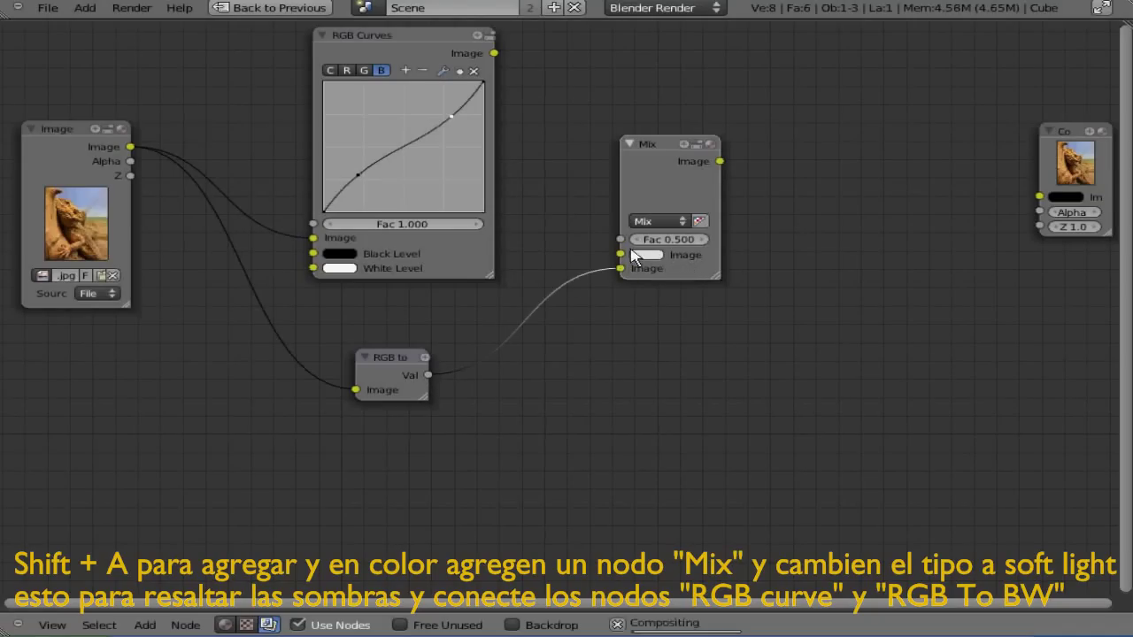
pyautogui.moveTo(662, 147); pyautogui.dragTo(703, 107)
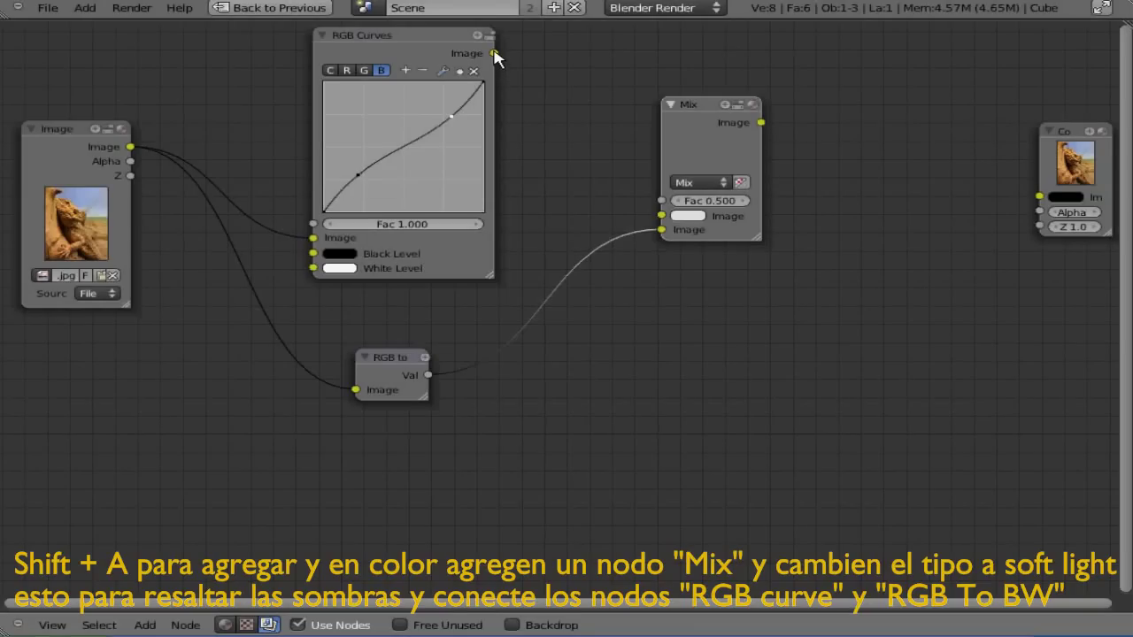
pyautogui.moveTo(494, 54); pyautogui.dragTo(661, 214)
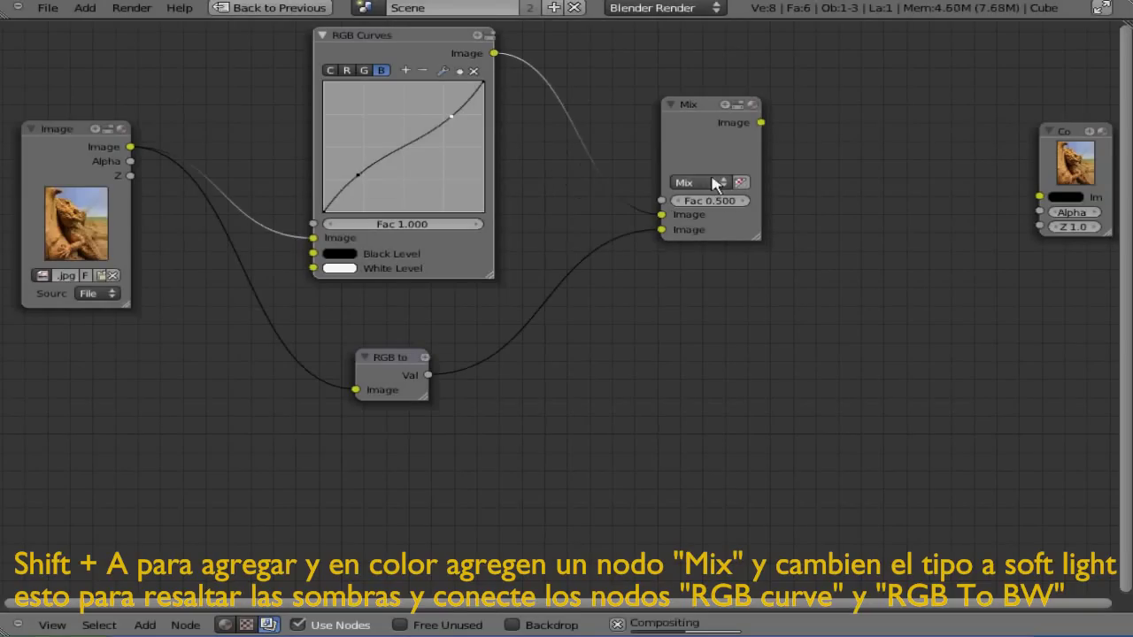
# Step: Set the Mix blend type to Soft Light with Fac 0.2
pyautogui.click(702, 184)
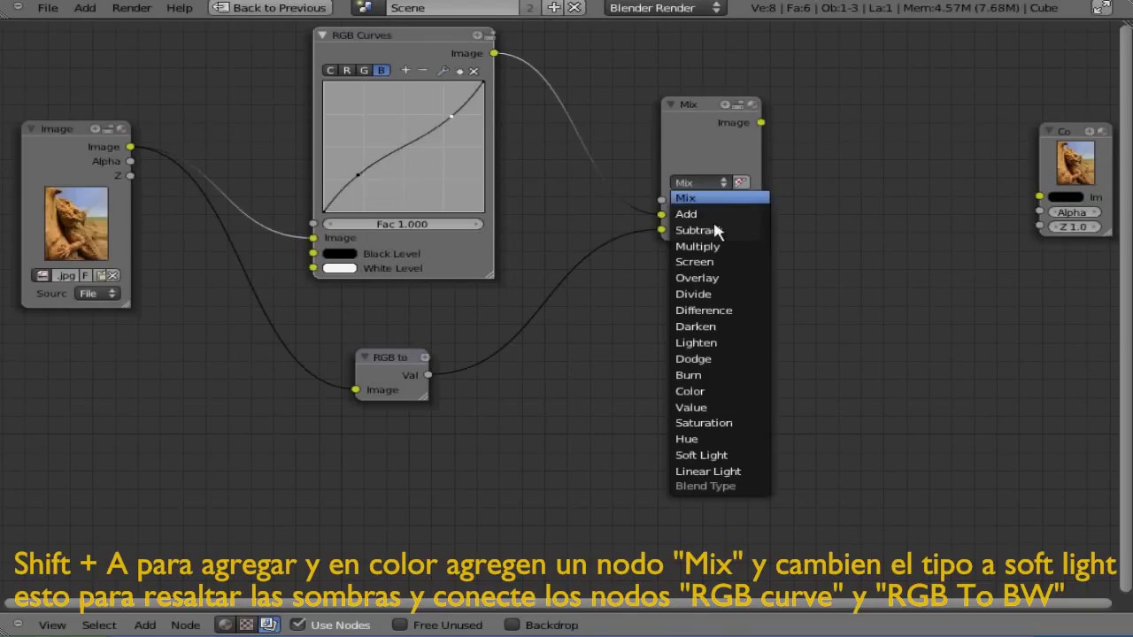
pyautogui.click(725, 456)
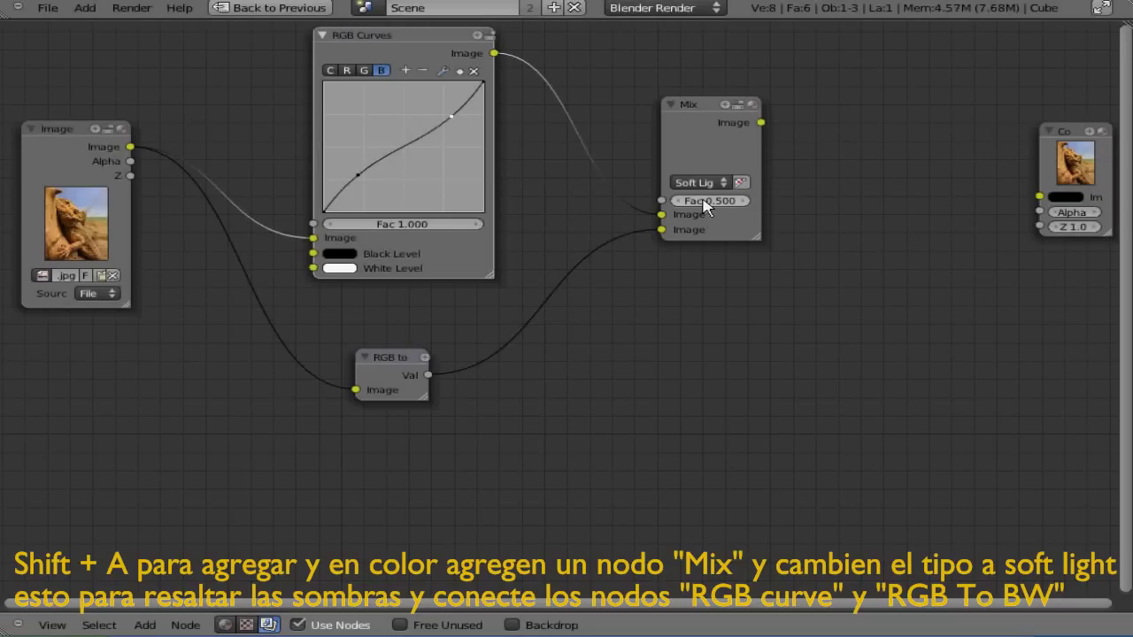
pyautogui.click(708, 201)
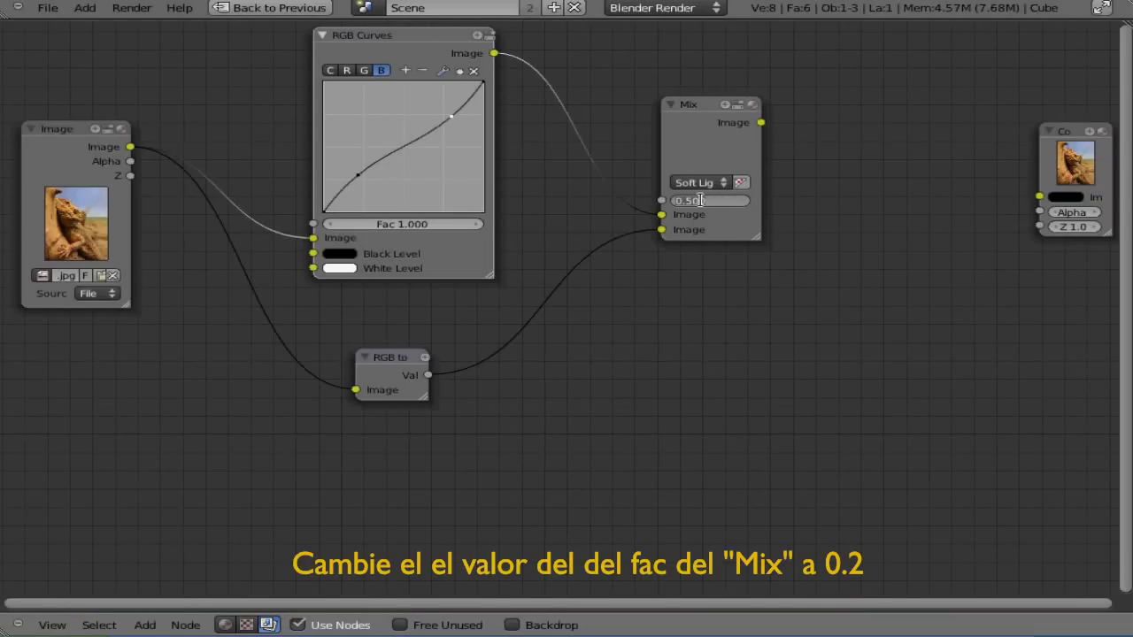
pyautogui.press('BackSpace')
pyautogui.write('.2')
pyautogui.press('Return')
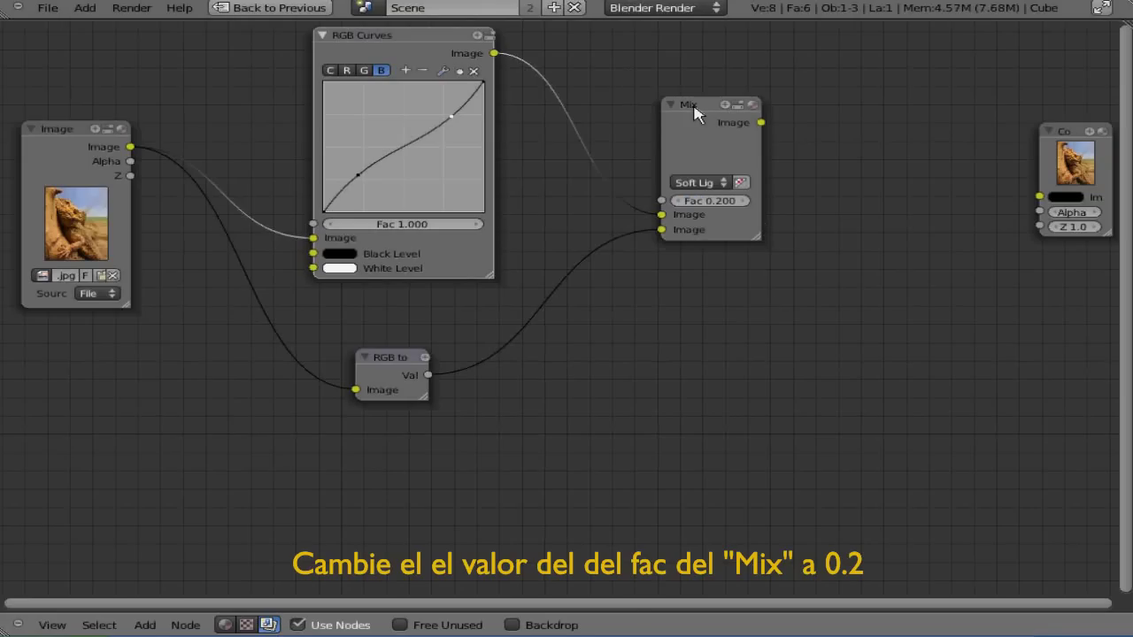
# Step: Rearrange the RGB Curves, RGB to BW and Mix nodes into a tidier layout
pyautogui.moveTo(694, 108); pyautogui.dragTo(662, 100)
pyautogui.moveTo(379, 359); pyautogui.dragTo(382, 353)
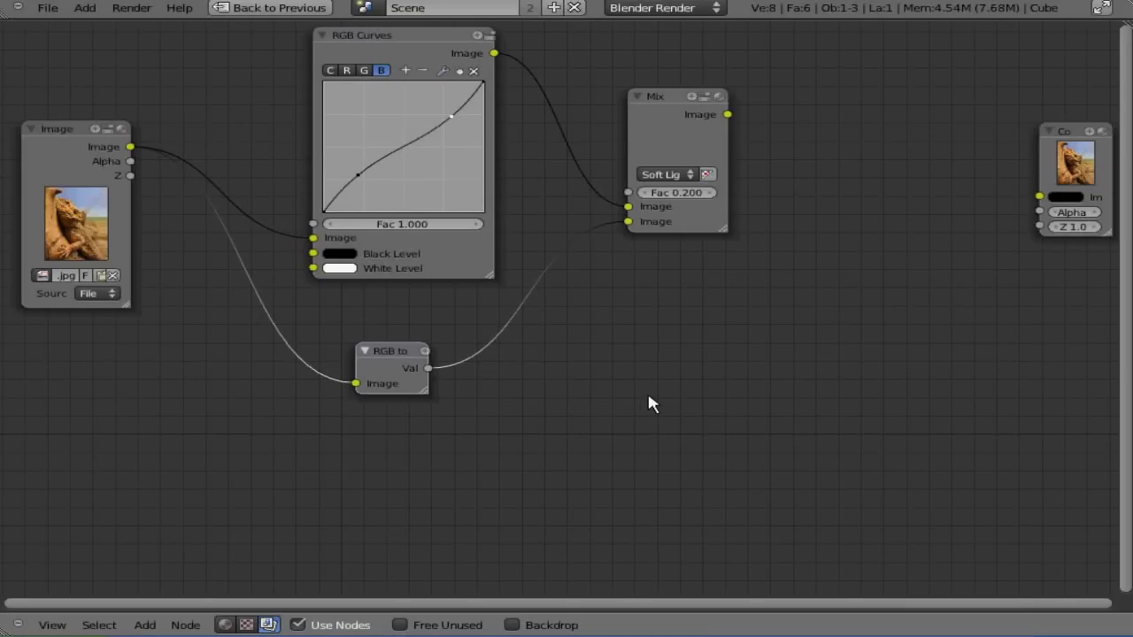
pyautogui.moveTo(713, 352); pyautogui.dragTo(707, 409, button='middle')
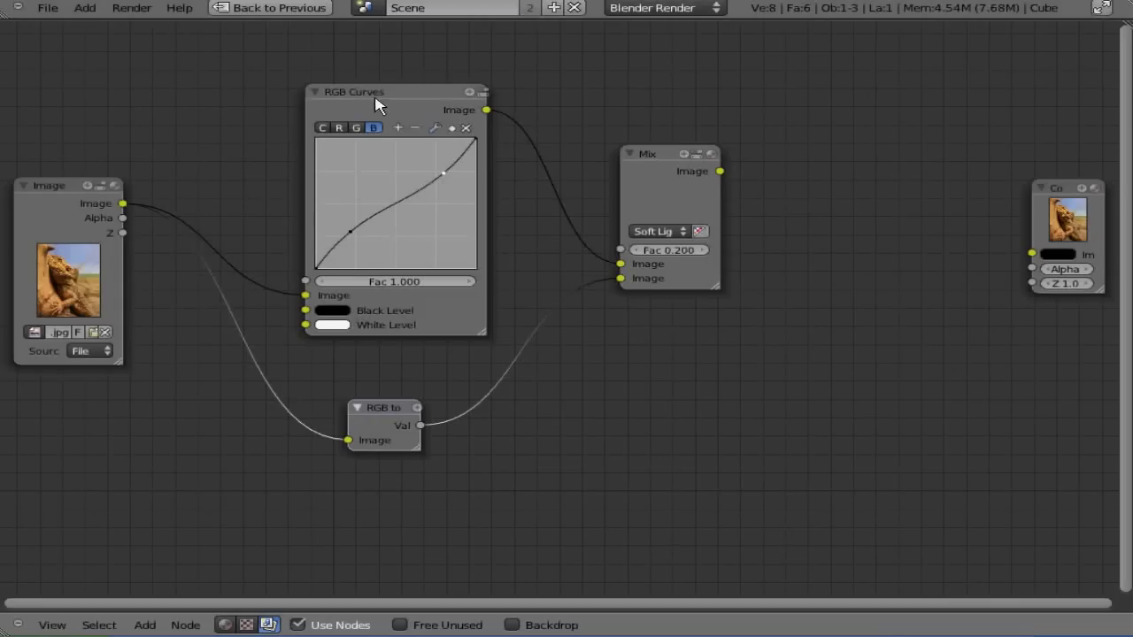
pyautogui.moveTo(376, 104); pyautogui.dragTo(331, 84)
pyautogui.moveTo(380, 407); pyautogui.dragTo(314, 335)
pyautogui.moveTo(637, 162); pyautogui.dragTo(508, 192)
pyautogui.moveTo(382, 461); pyautogui.dragTo(471, 464, button='middle')
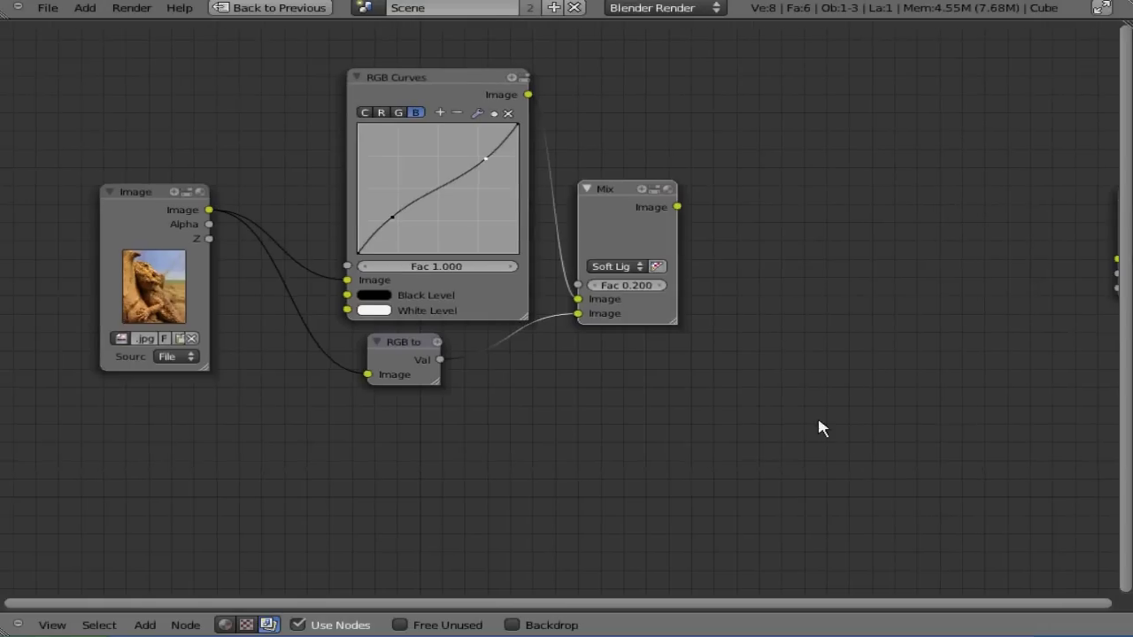
pyautogui.moveTo(817, 425); pyautogui.dragTo(665, 442, button='middle')
# Step: Add a Blur node after Mix, set to Fast Gaussian with X 1 and Y 1
pyautogui.hotkey('shift', 'a')
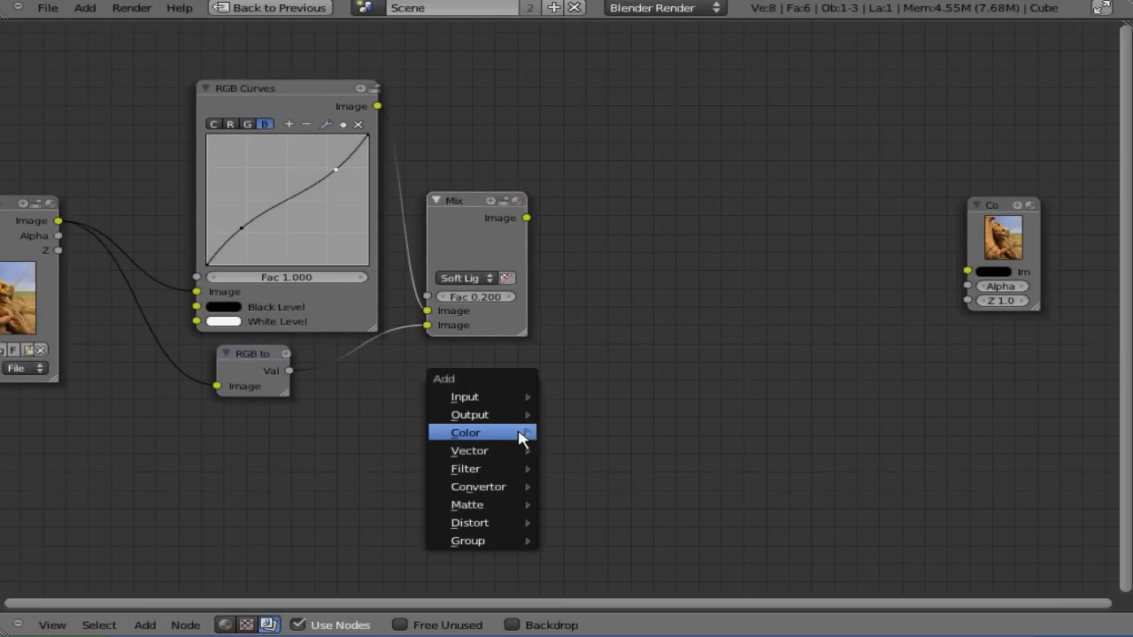
pyautogui.moveTo(475, 473)
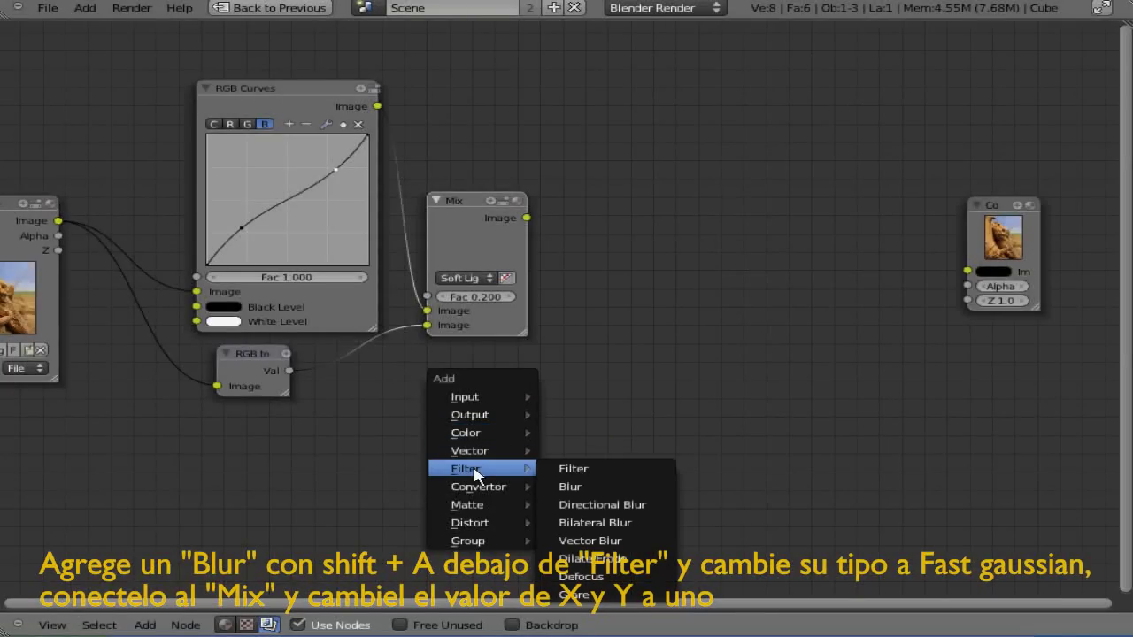
pyautogui.click(593, 487)
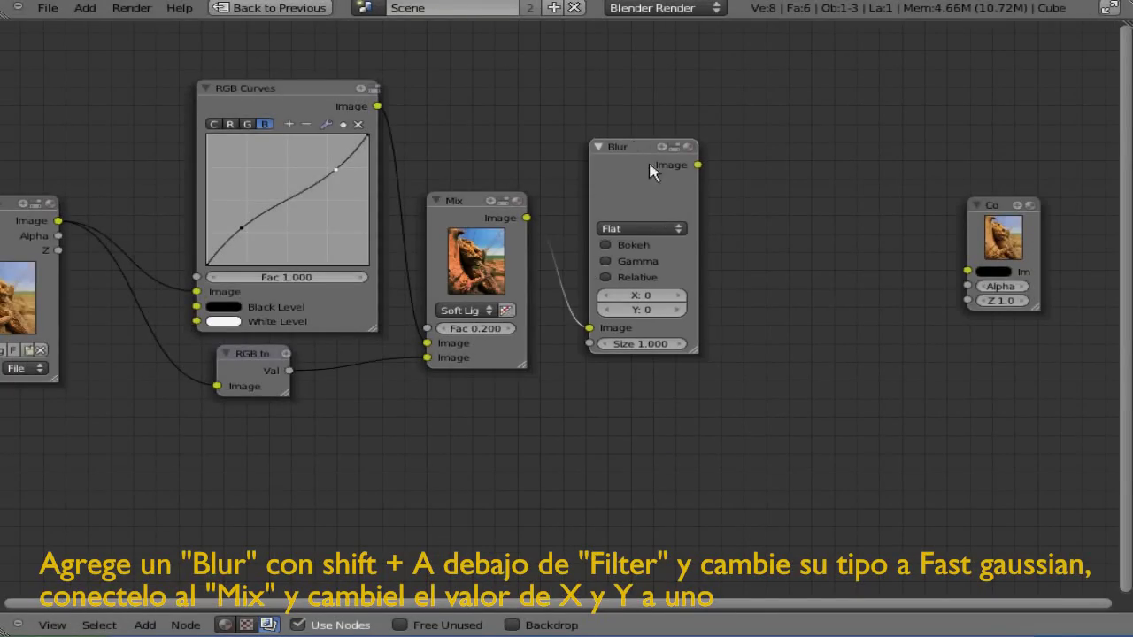
pyautogui.click(641, 228)
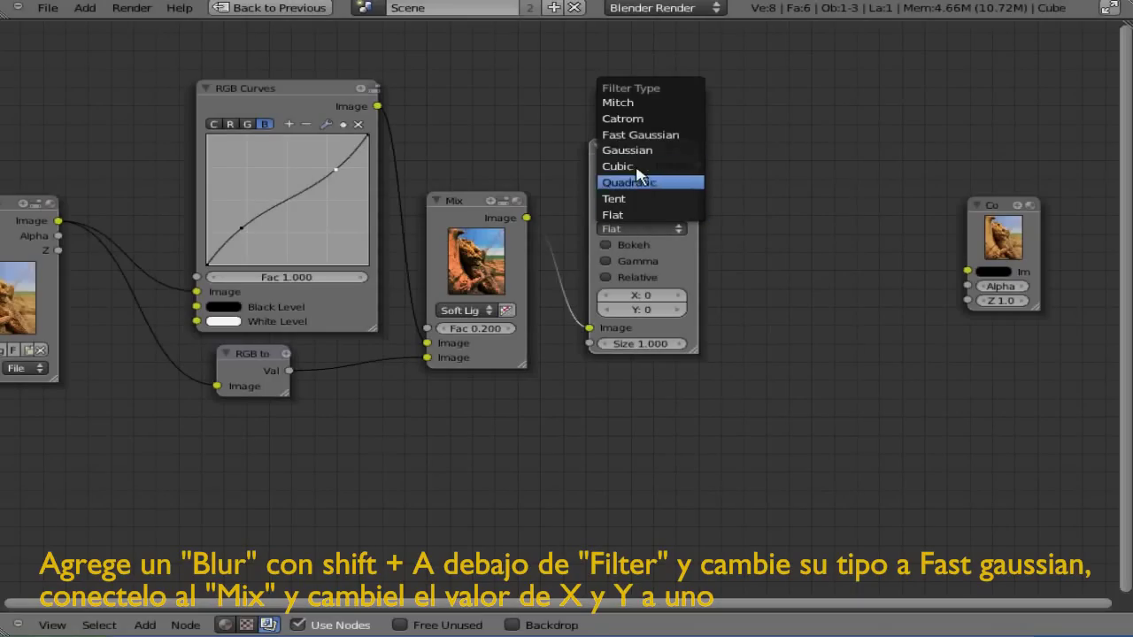
pyautogui.click(642, 138)
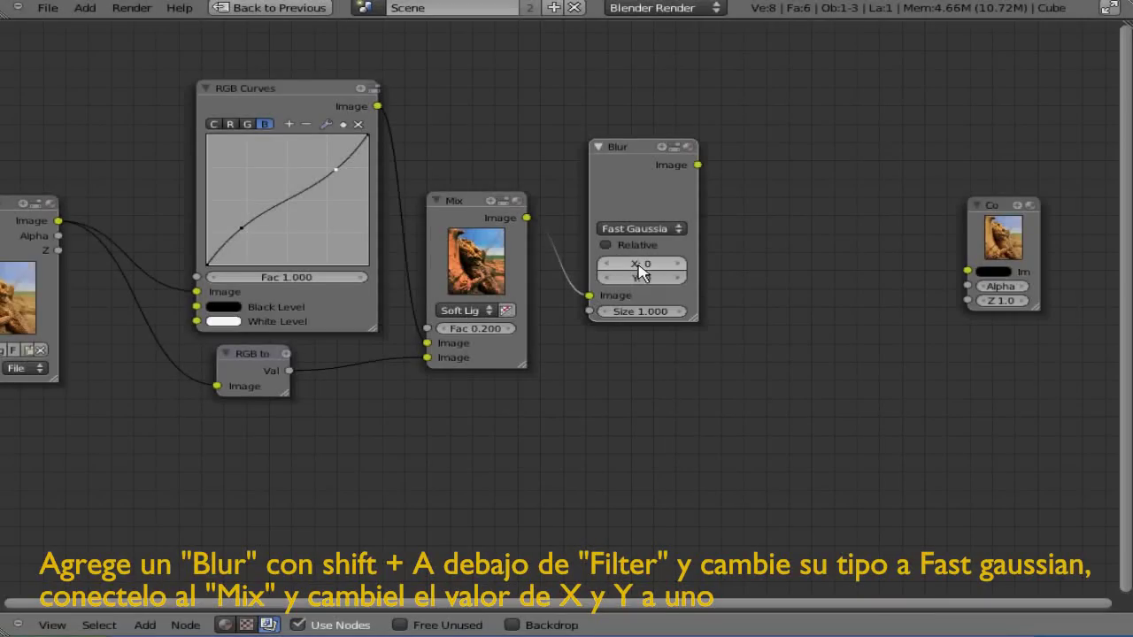
pyautogui.click(622, 262)
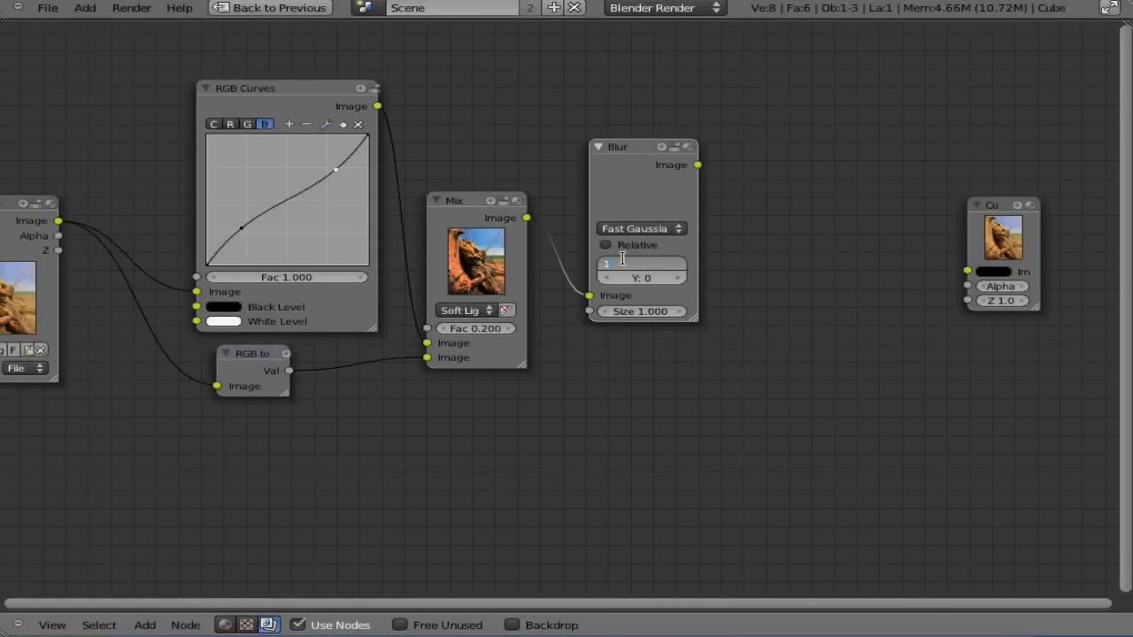
pyautogui.write('1')
pyautogui.click(637, 279)
pyautogui.write('1')
pyautogui.press('Return')
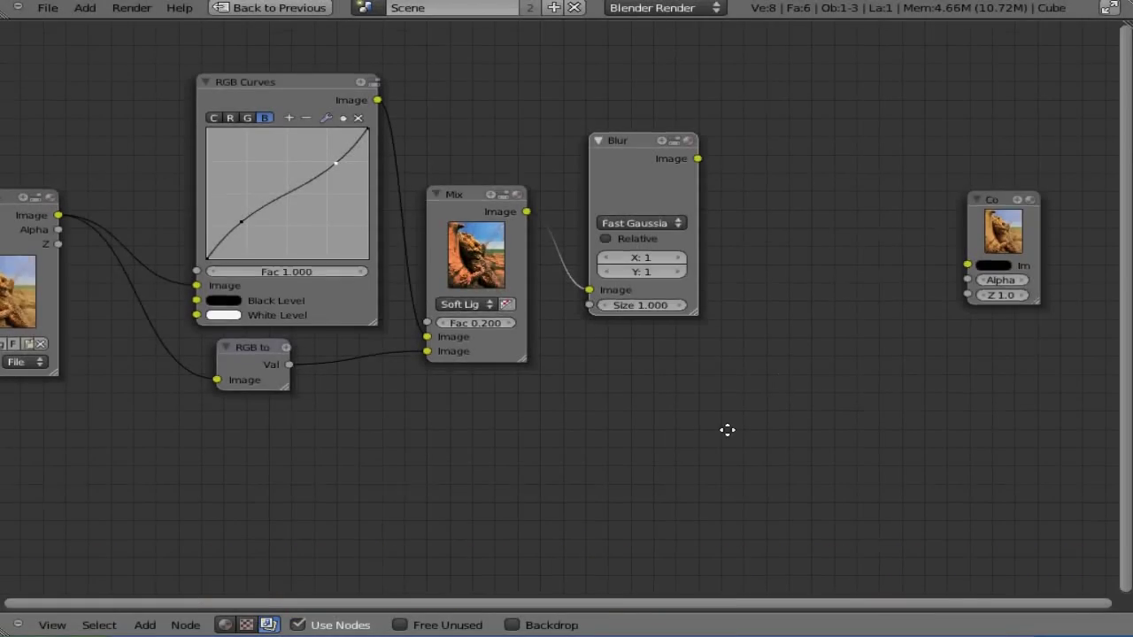
pyautogui.moveTo(725, 430); pyautogui.dragTo(677, 403, button='middle')
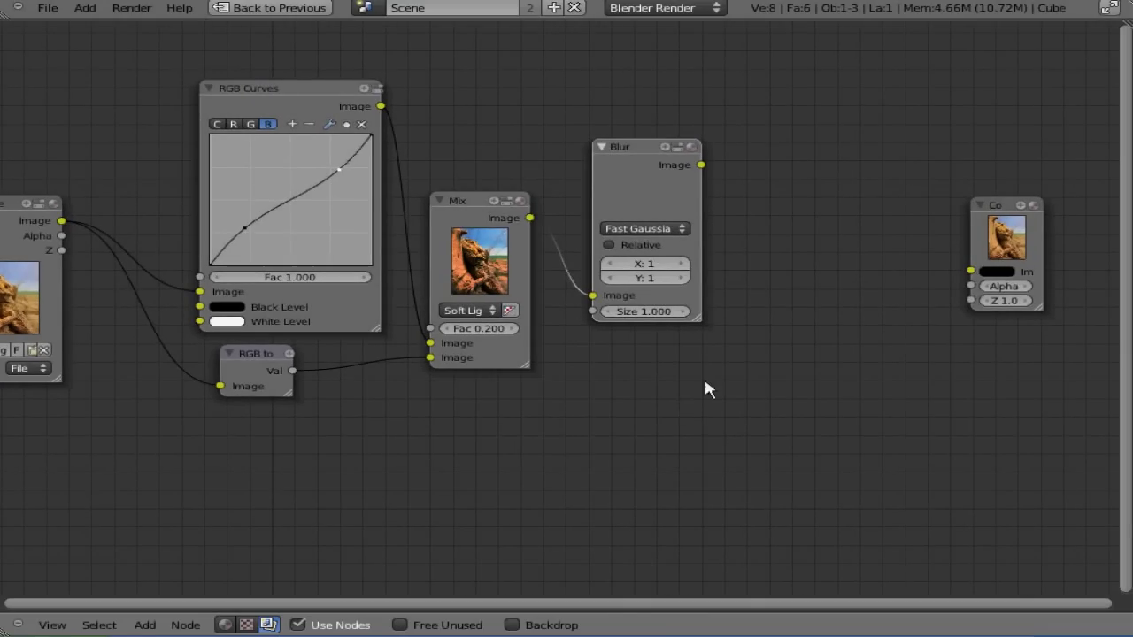
pyautogui.moveTo(645, 392); pyautogui.dragTo(720, 480, button='middle')
# Step: Add a Lens Distortion node fed by the original Image node, with Distort 1
pyautogui.hotkey('shift', 'a')
pyautogui.moveTo(705, 474)
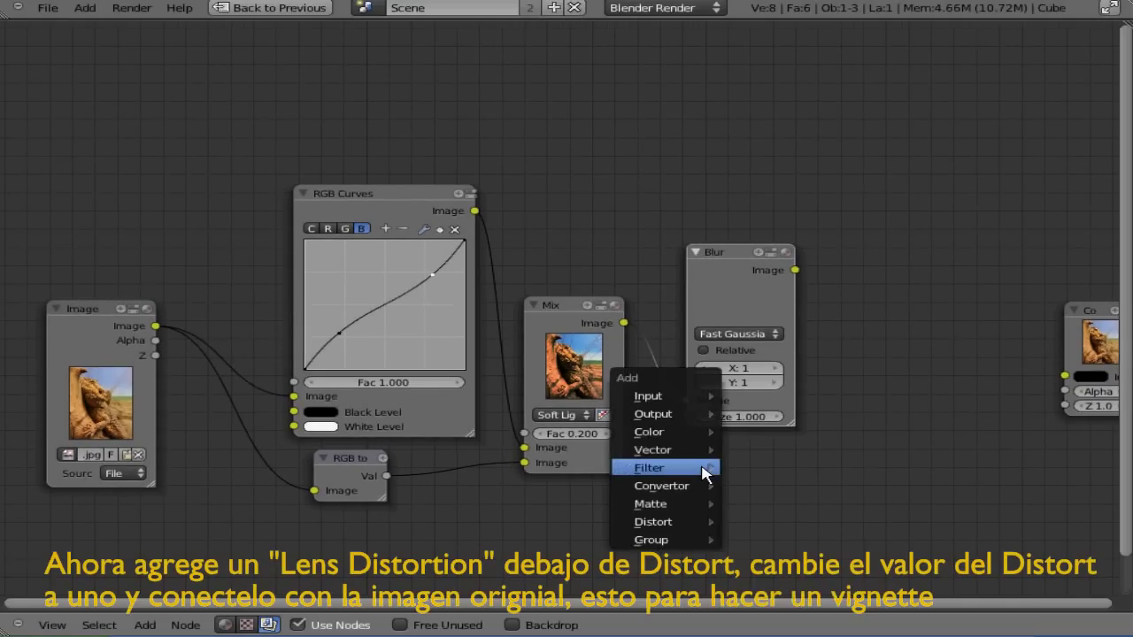
pyautogui.moveTo(683, 522)
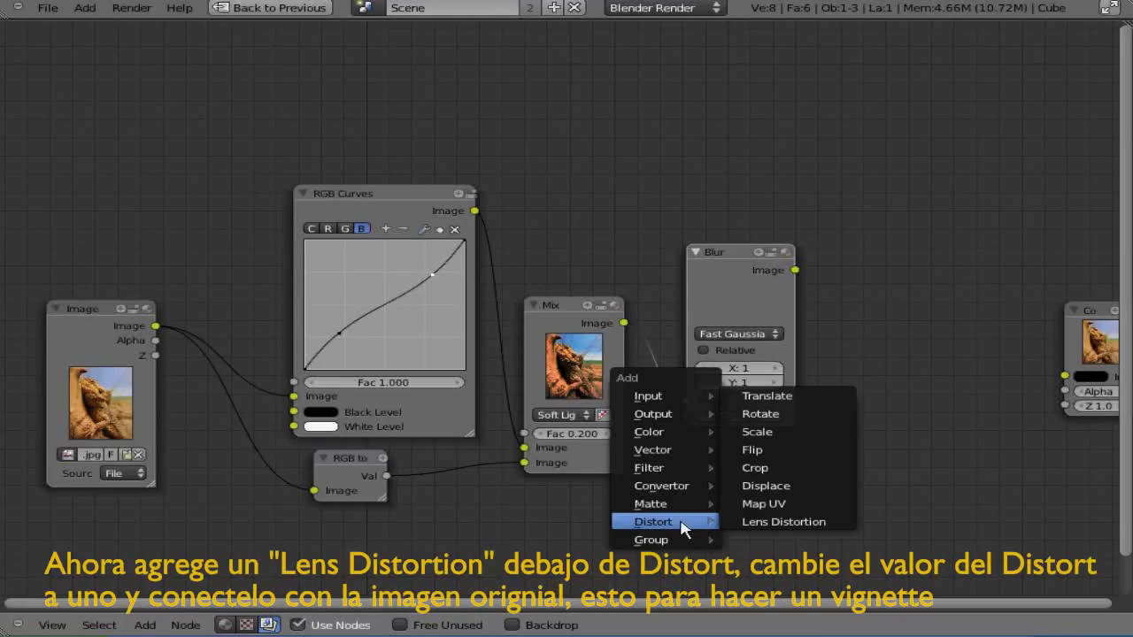
pyautogui.click(779, 522)
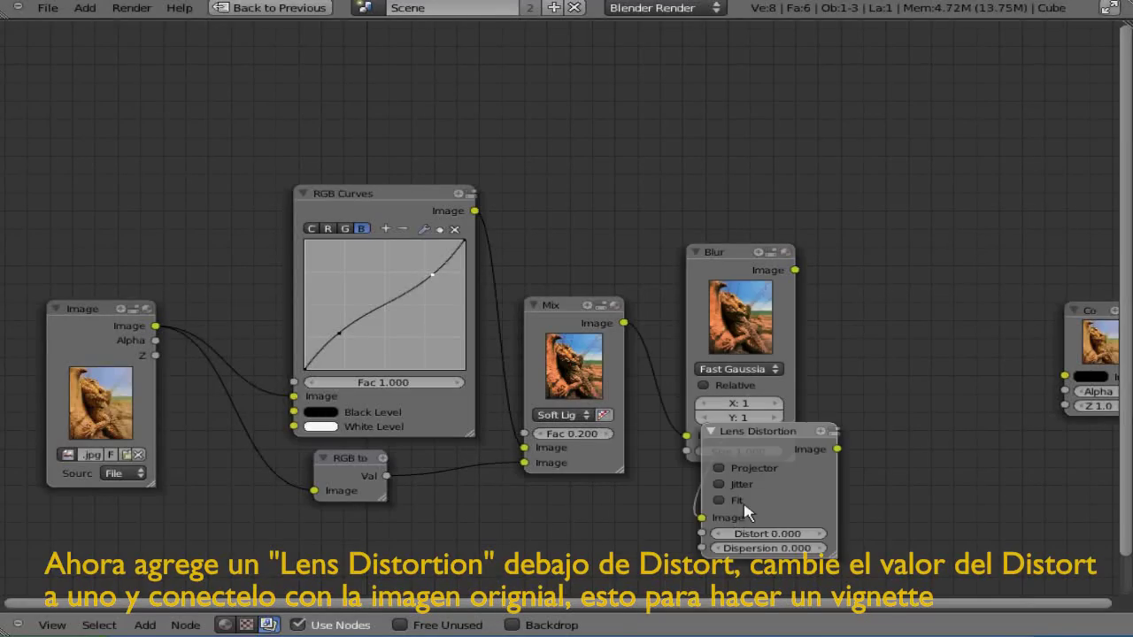
pyautogui.click(362, 141)
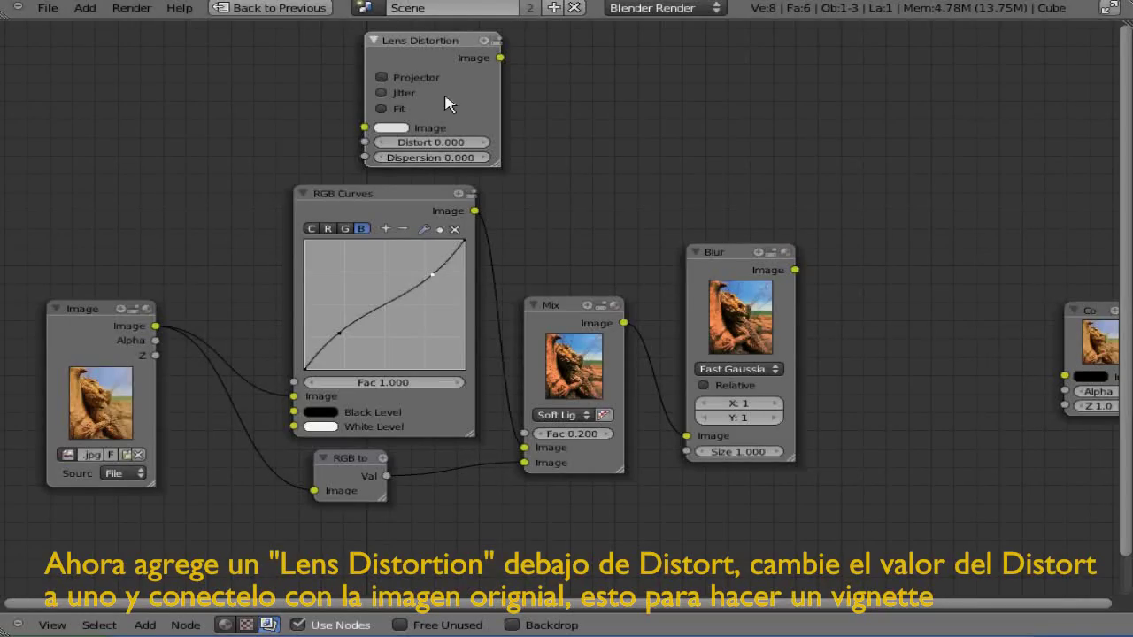
pyautogui.moveTo(445, 104); pyautogui.dragTo(419, 98)
pyautogui.moveTo(338, 123); pyautogui.dragTo(156, 325)
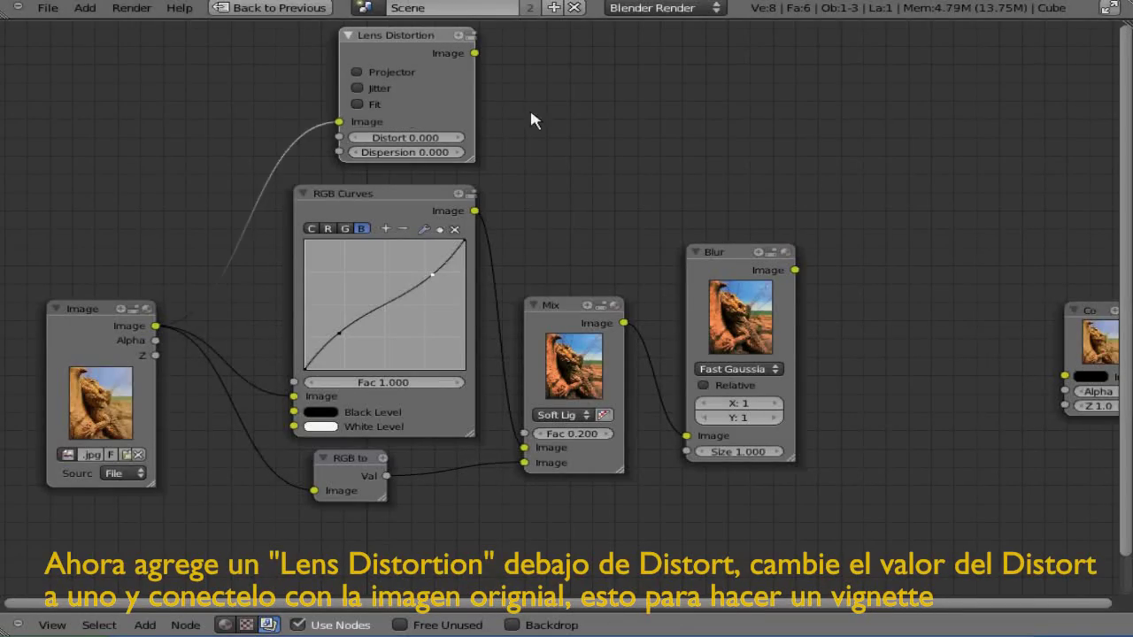
pyautogui.moveTo(530, 114); pyautogui.dragTo(434, 187, button='middle')
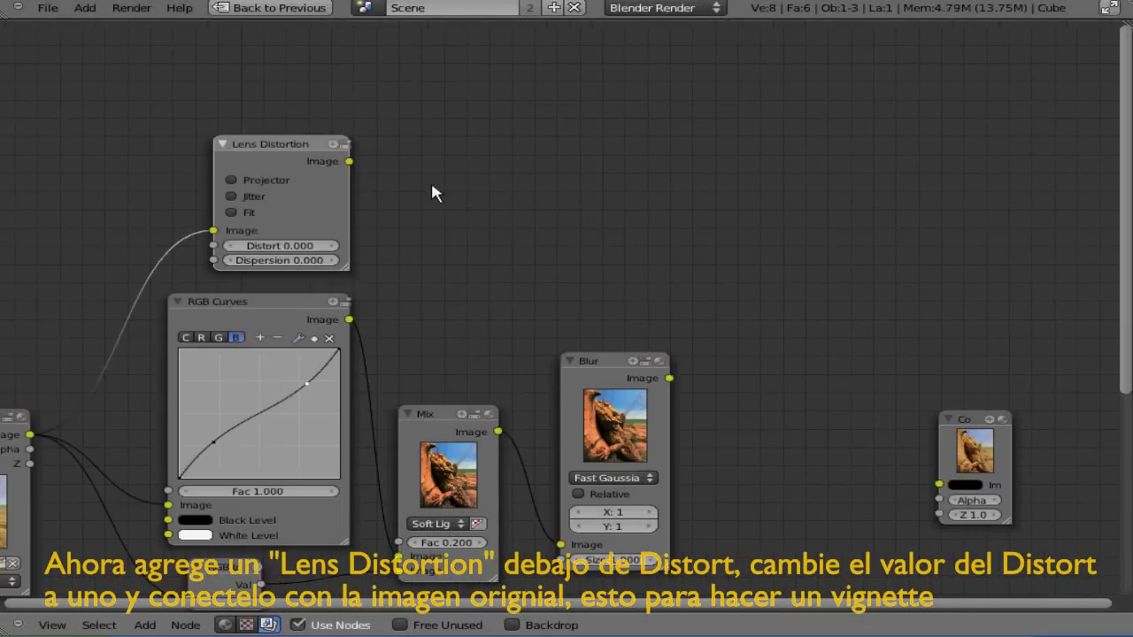
pyautogui.click(277, 246)
pyautogui.write('1')
pyautogui.press('Return')
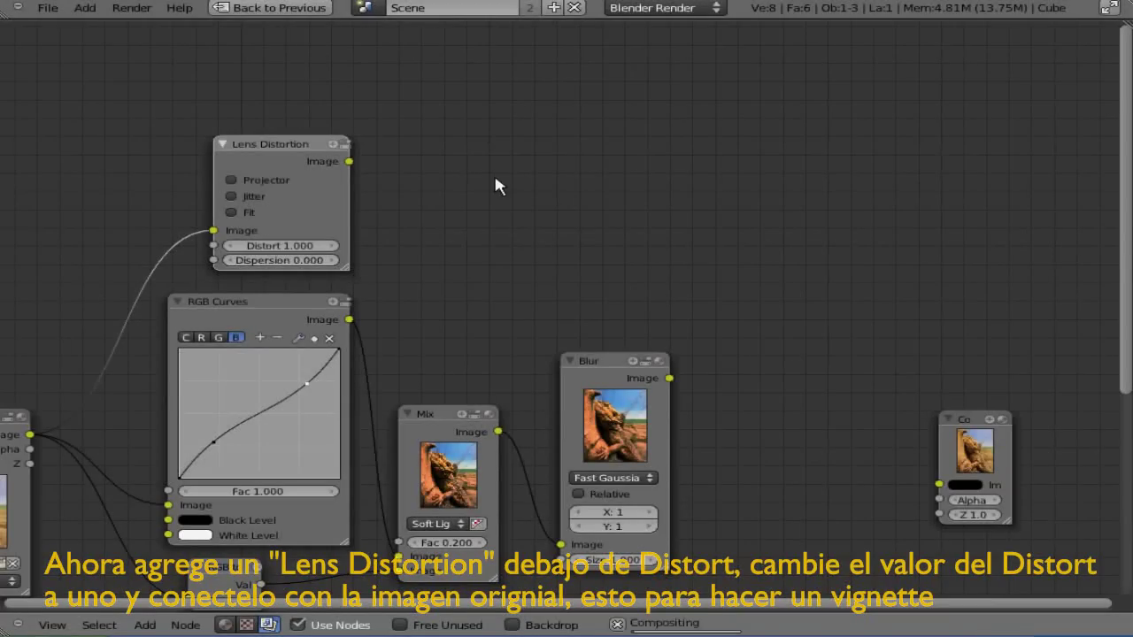
# Step: Add a Math node beside Lens Distortion with its second value at 0
pyautogui.hotkey('shift', 'a')
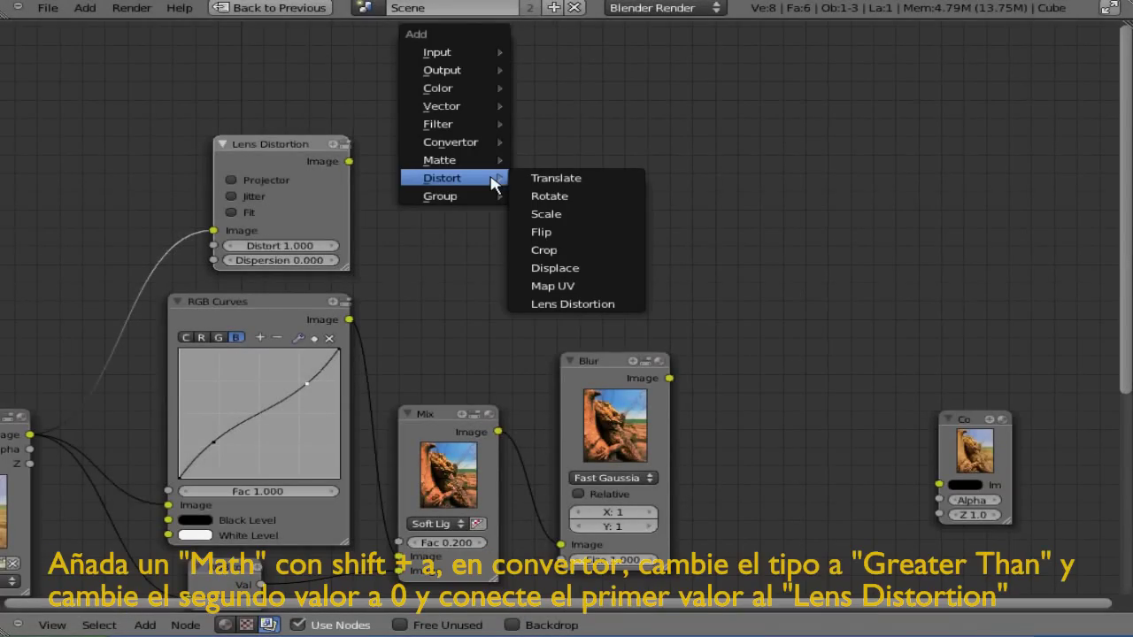
pyautogui.moveTo(446, 158)
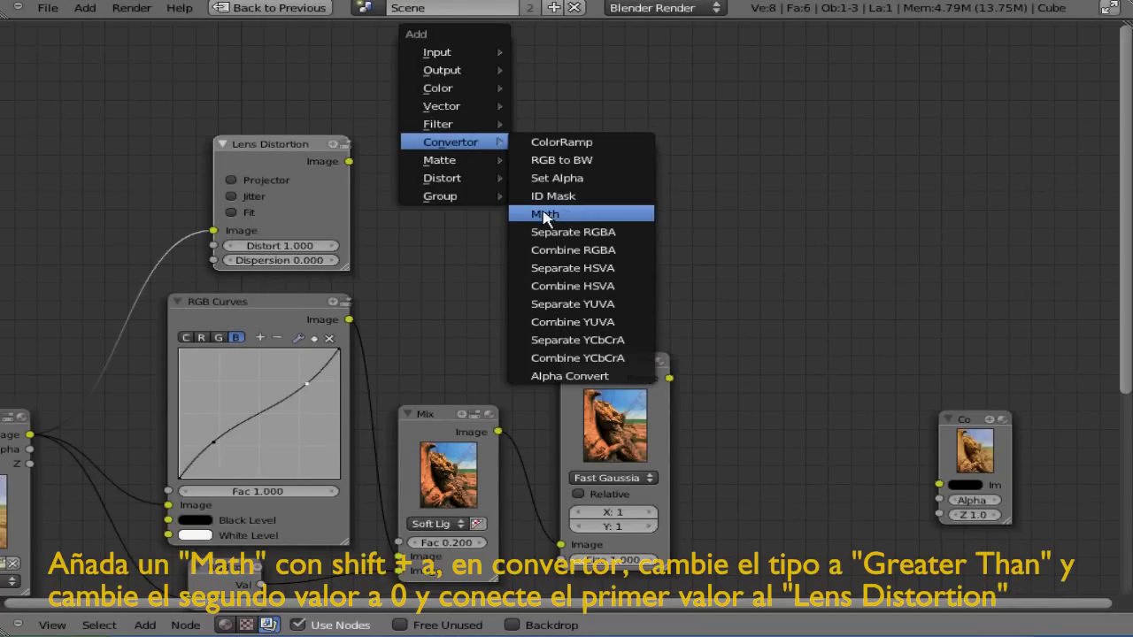
pyautogui.click(548, 218)
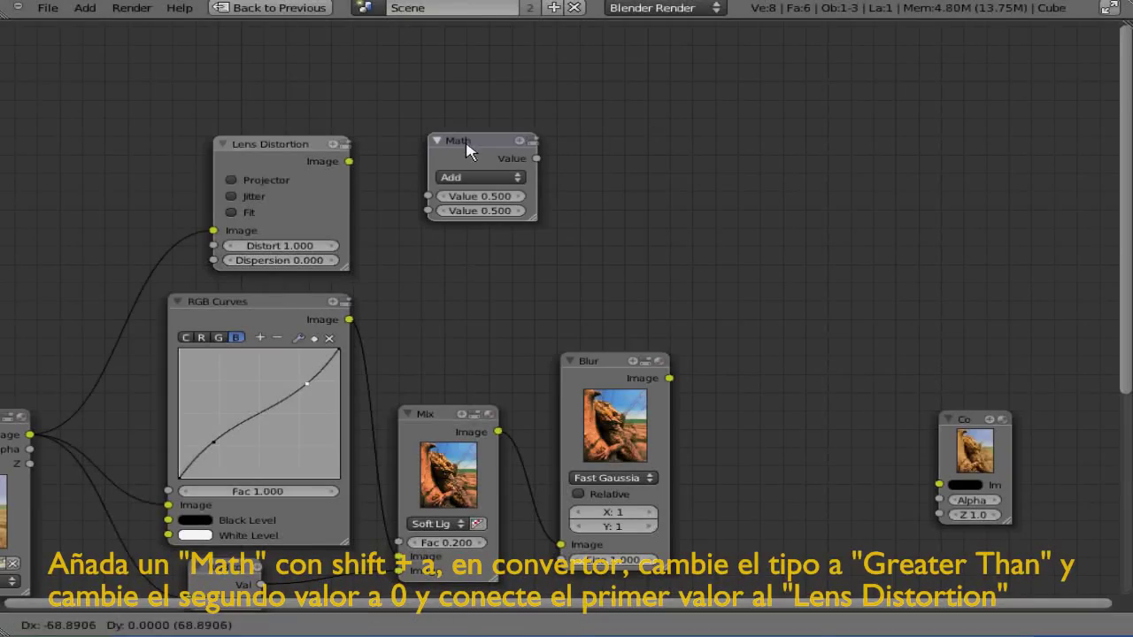
pyautogui.click(473, 214)
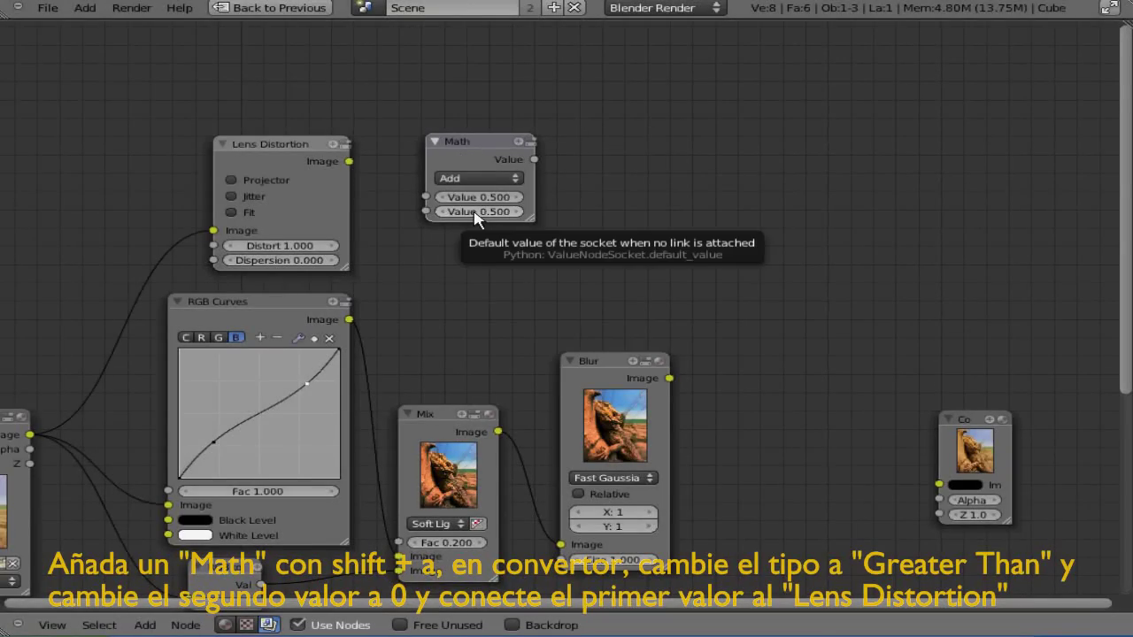
pyautogui.click(478, 211)
pyautogui.write('0')
pyautogui.press('Return')
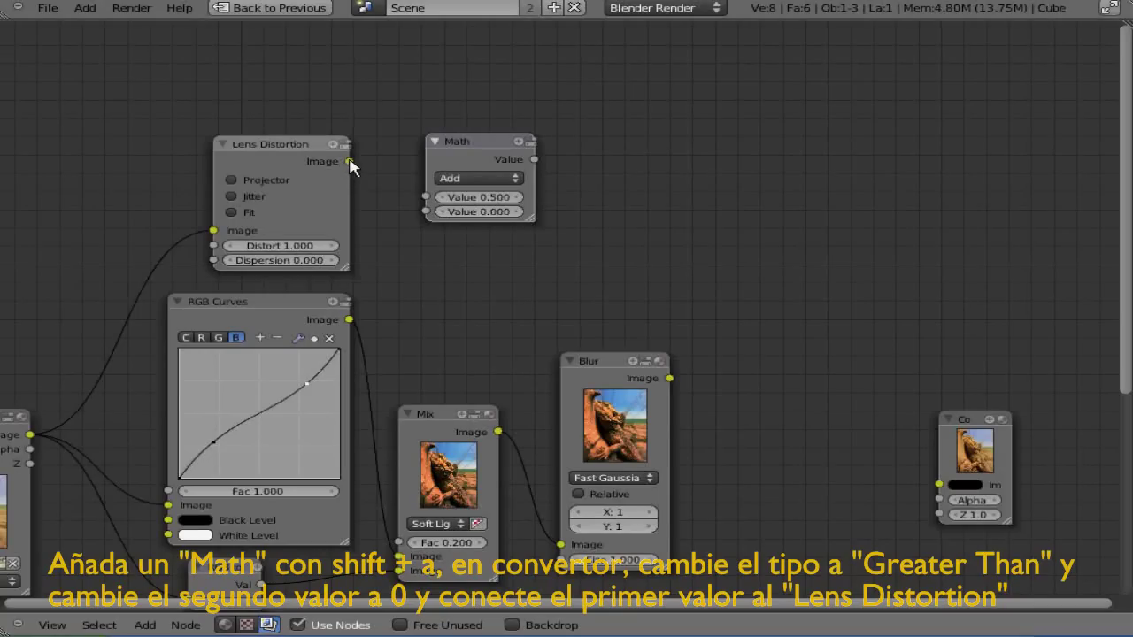
# Step: Feed Lens Distortion's Image into Math's first value and set the operation to Greater Than
pyautogui.moveTo(350, 162); pyautogui.dragTo(426, 197)
pyautogui.moveTo(460, 144); pyautogui.dragTo(438, 147)
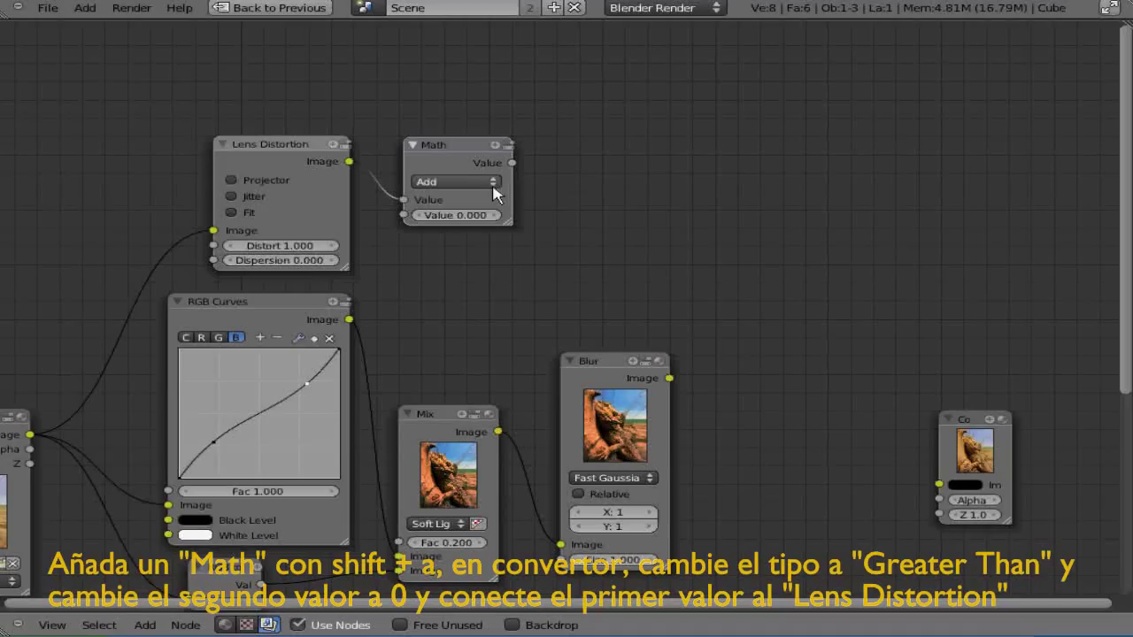
pyautogui.click(491, 183)
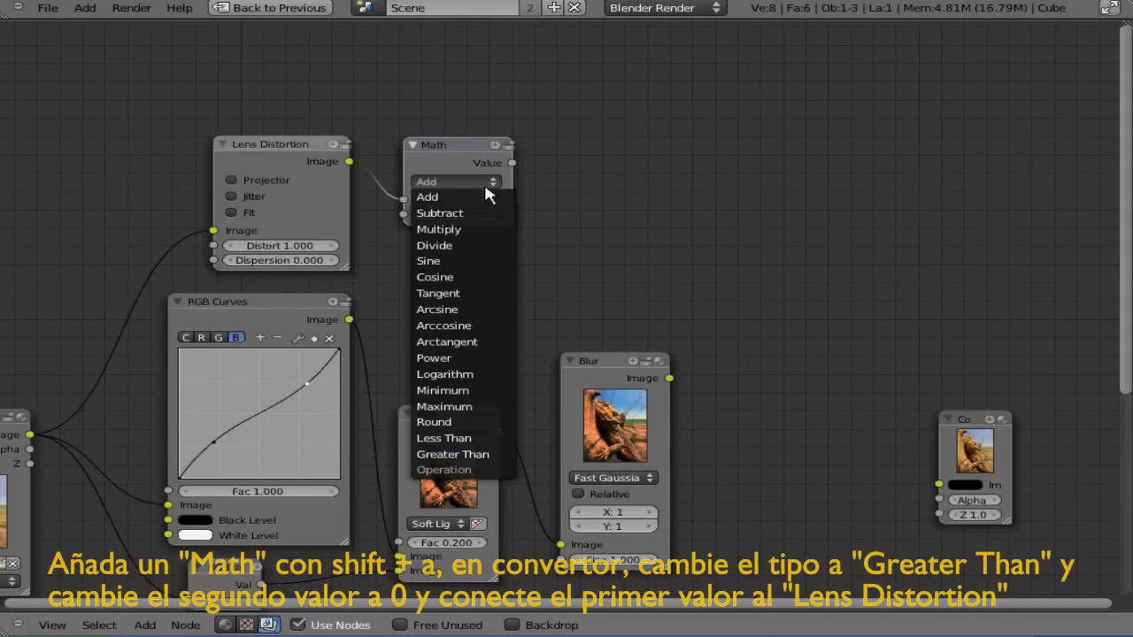
pyautogui.click(486, 455)
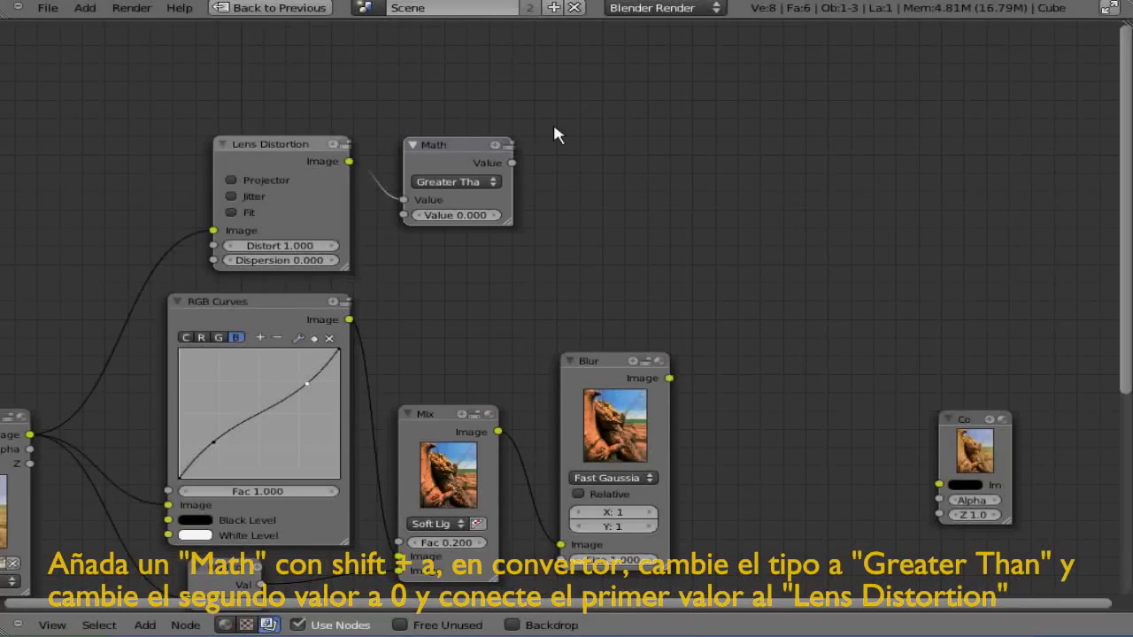
pyautogui.moveTo(446, 153); pyautogui.dragTo(416, 177)
pyautogui.hotkey('shift', 'a')
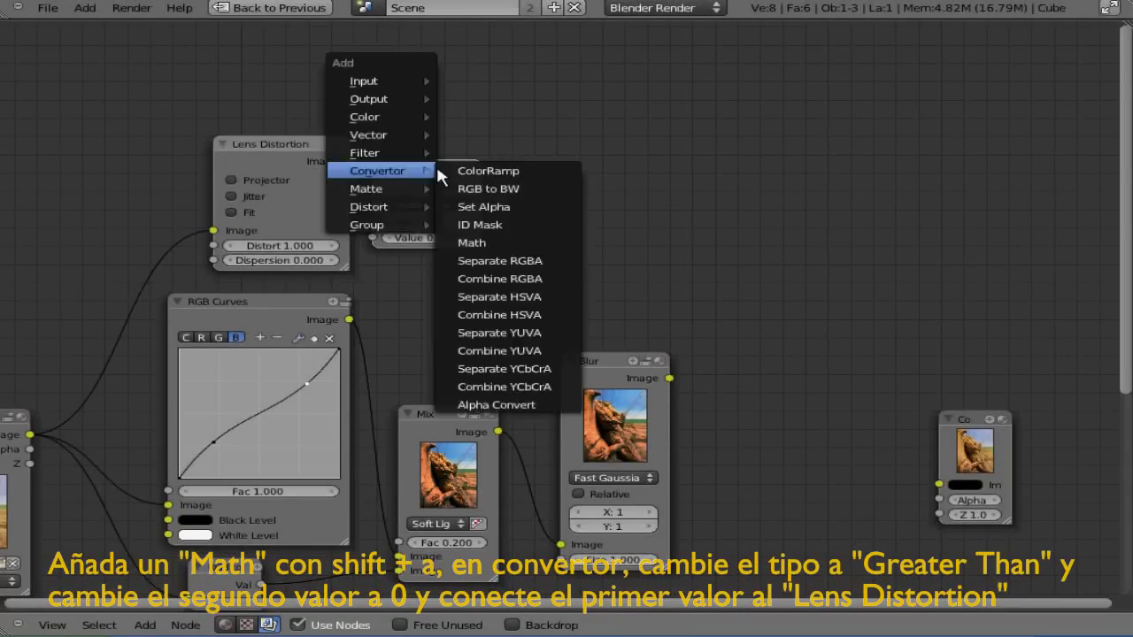
# Step: Duplicate the Blur node and place the copy, Blur.00, above the original
pyautogui.moveTo(601, 362)
pyautogui.mouseDown()
pyautogui.moveTo(613, 311)
pyautogui.moveTo(612, 344)
pyautogui.mouseUp()
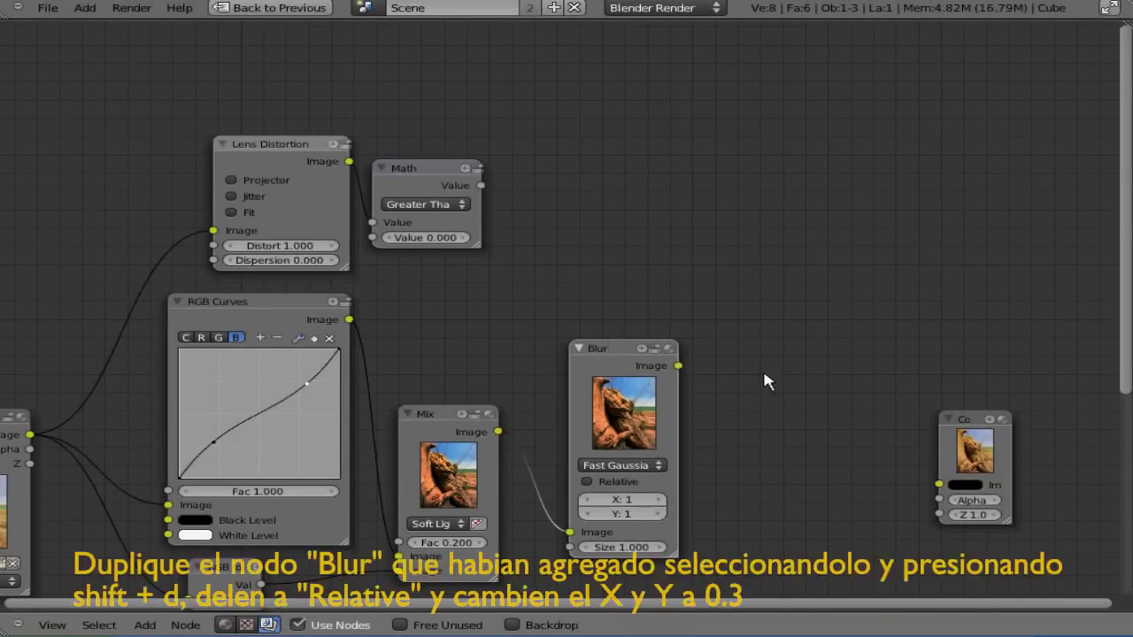
pyautogui.moveTo(612, 344); pyautogui.dragTo(601, 250, button='middle')
pyautogui.hotkey('shift', 'd')
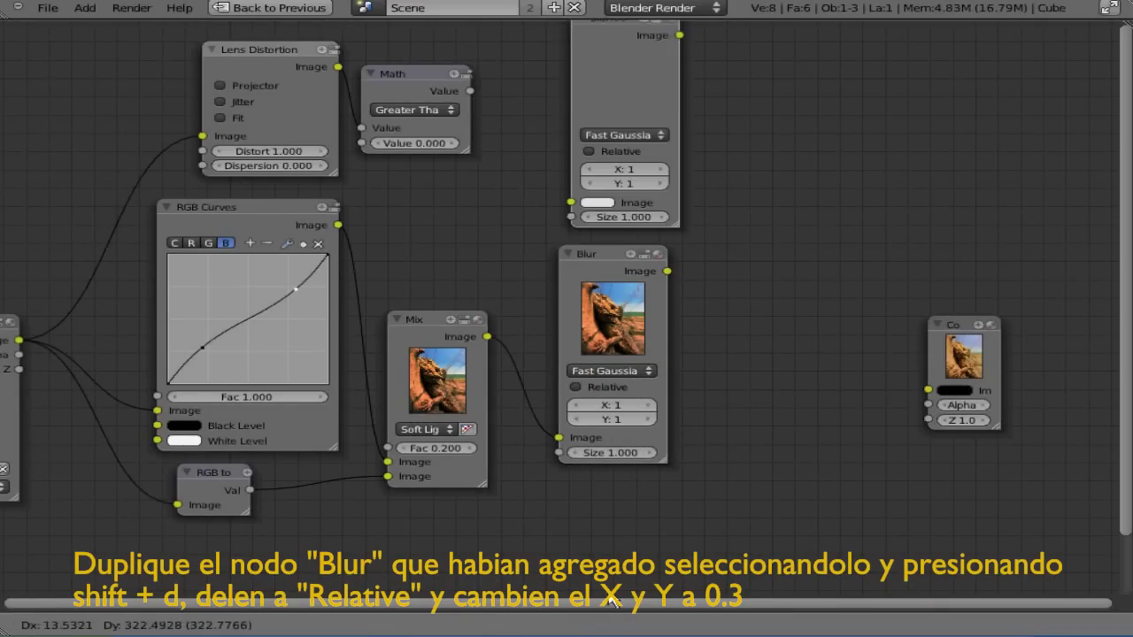
pyautogui.click(595, 23)
pyautogui.moveTo(653, 204); pyautogui.dragTo(596, 299, button='middle')
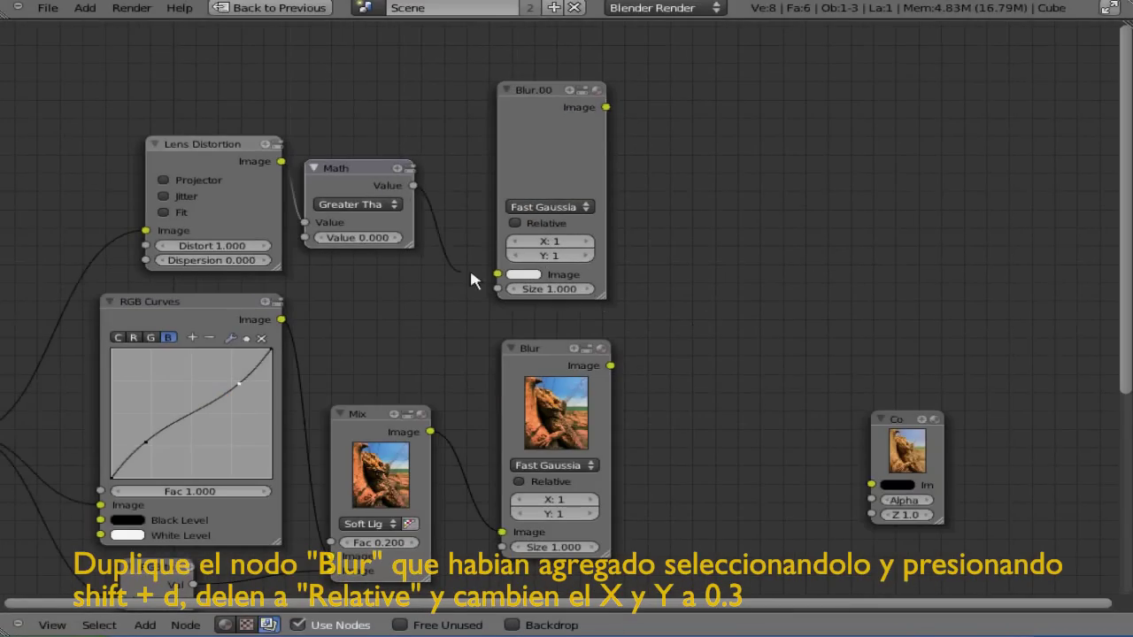
pyautogui.moveTo(529, 94)
pyautogui.mouseDown()
pyautogui.moveTo(603, 75)
pyautogui.moveTo(539, 103)
pyautogui.mouseUp()
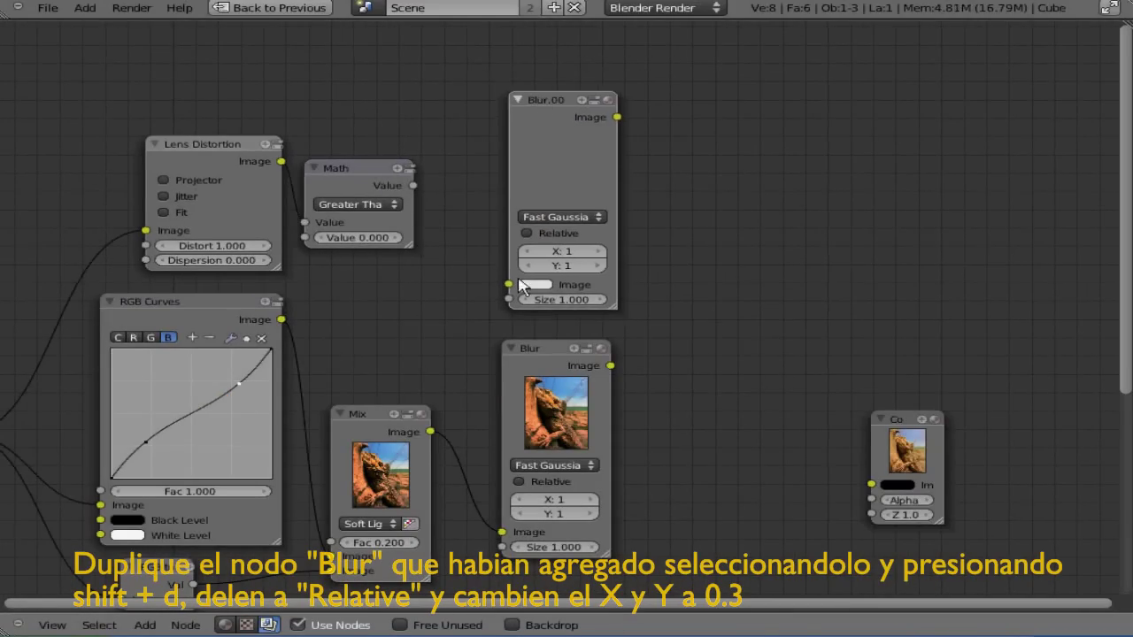
# Step: Feed Math's Value into Blur.00 and make its size relative with X 0.3
pyautogui.moveTo(509, 284); pyautogui.dragTo(413, 185)
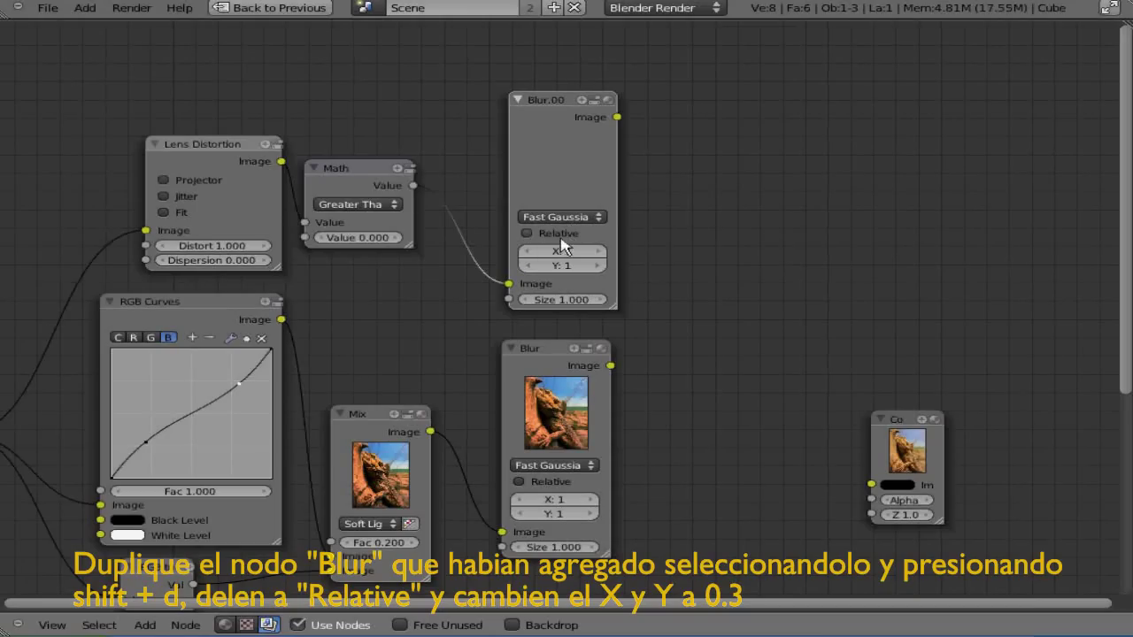
pyautogui.click(527, 233)
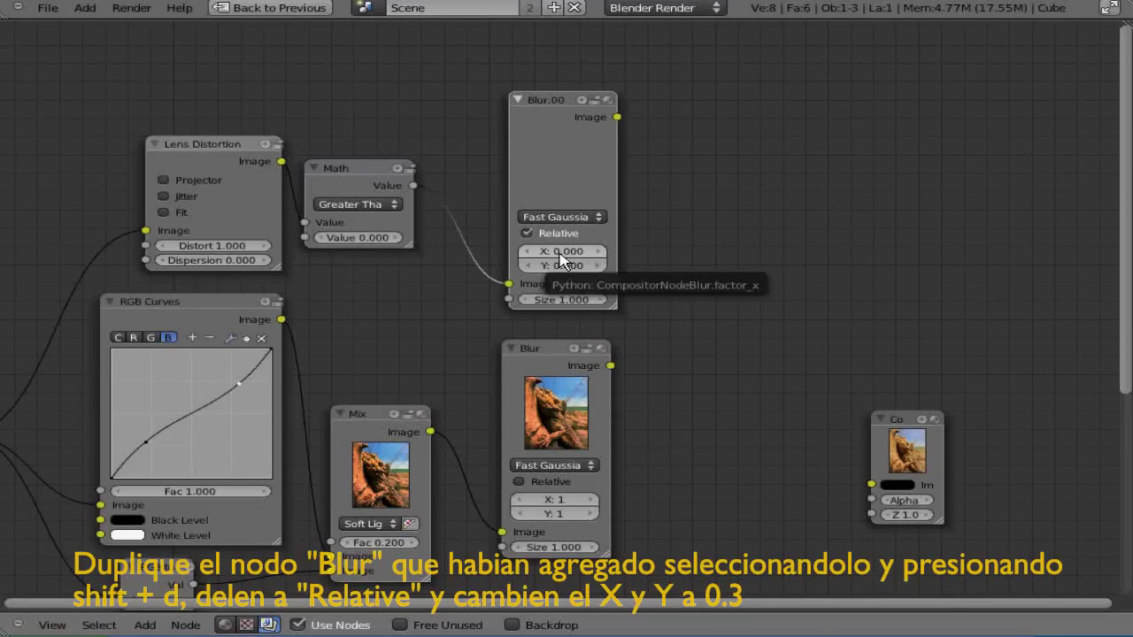
pyautogui.click(558, 252)
pyautogui.write('0.3')
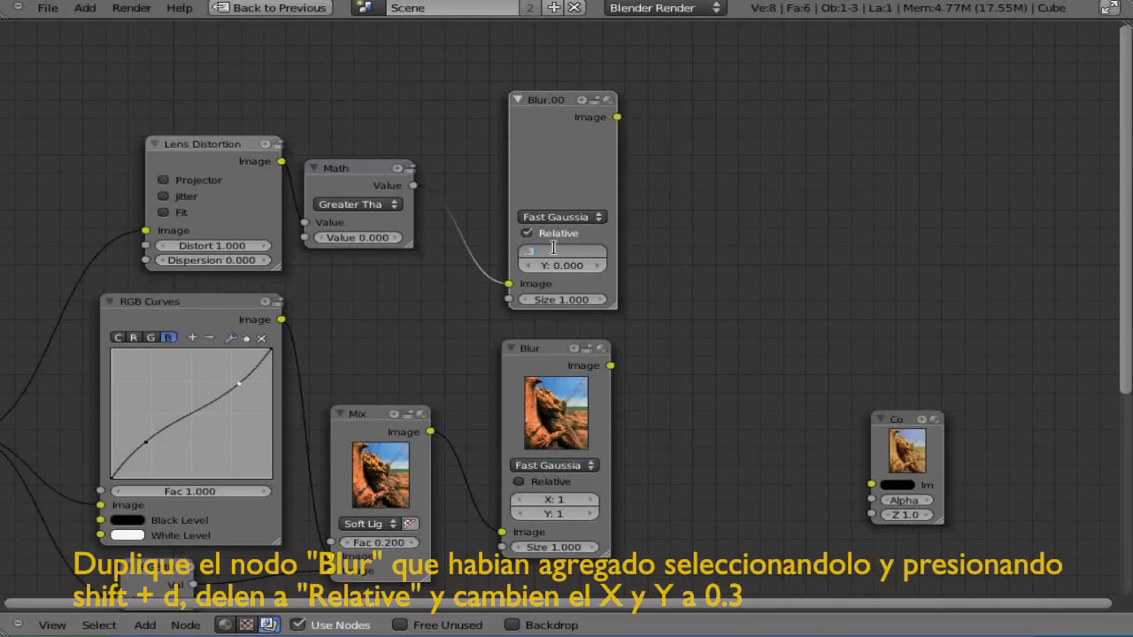
pyautogui.press('Return')
pyautogui.moveTo(708, 399); pyautogui.dragTo(476, 425, button='middle')
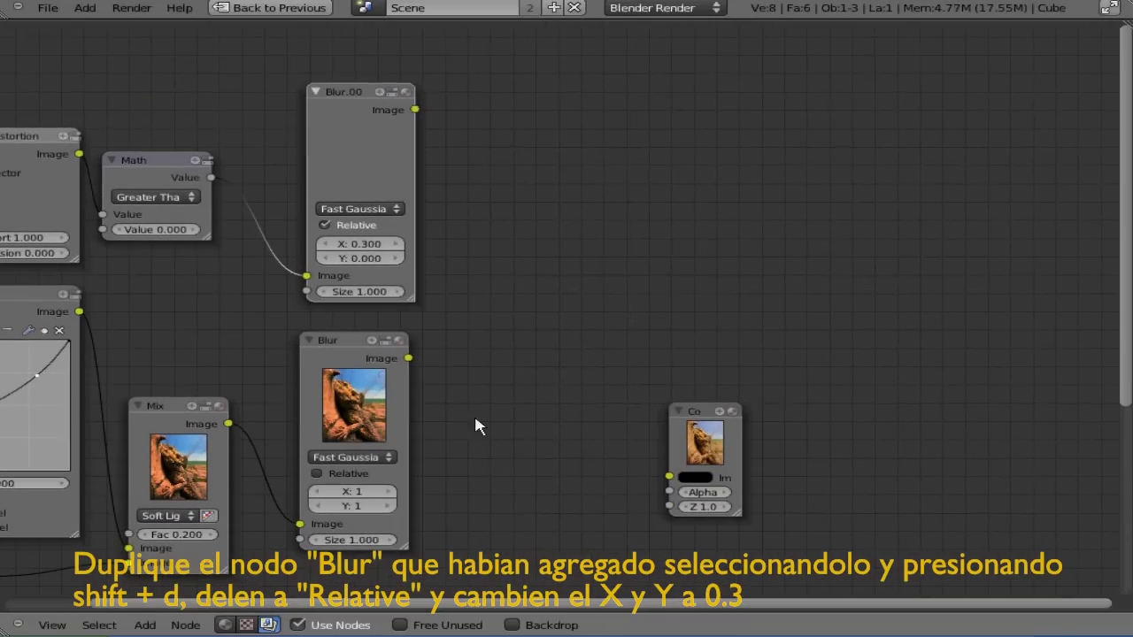
# Step: Add a new Mix node right of Blur.00 and set Blur.00's Y to 0.3
pyautogui.hotkey('shift', 'a')
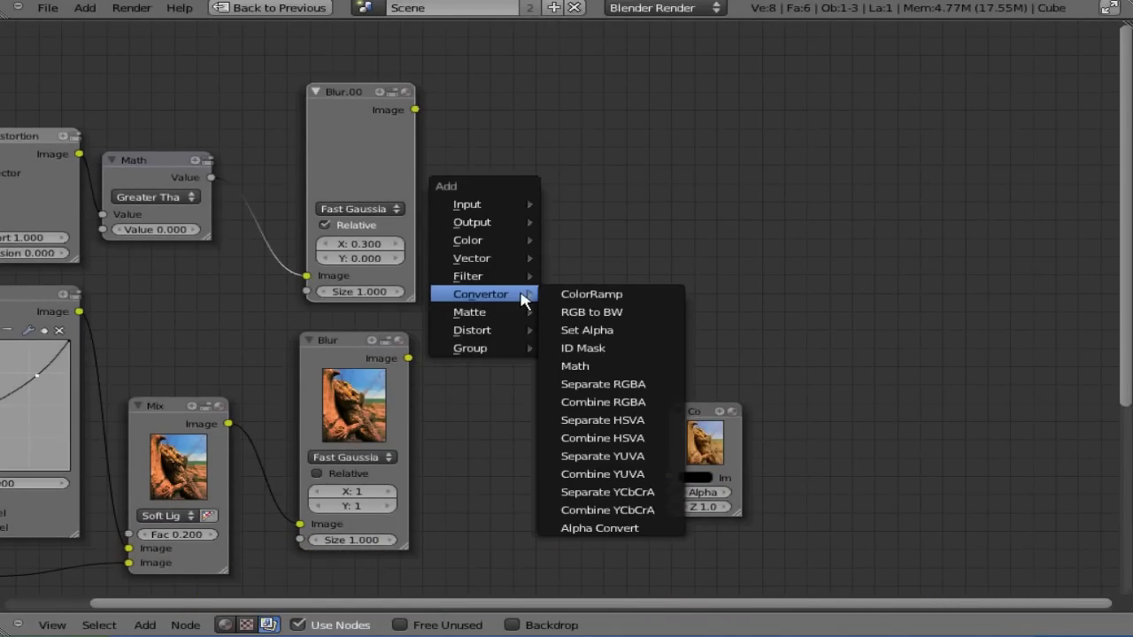
pyautogui.moveTo(483, 240)
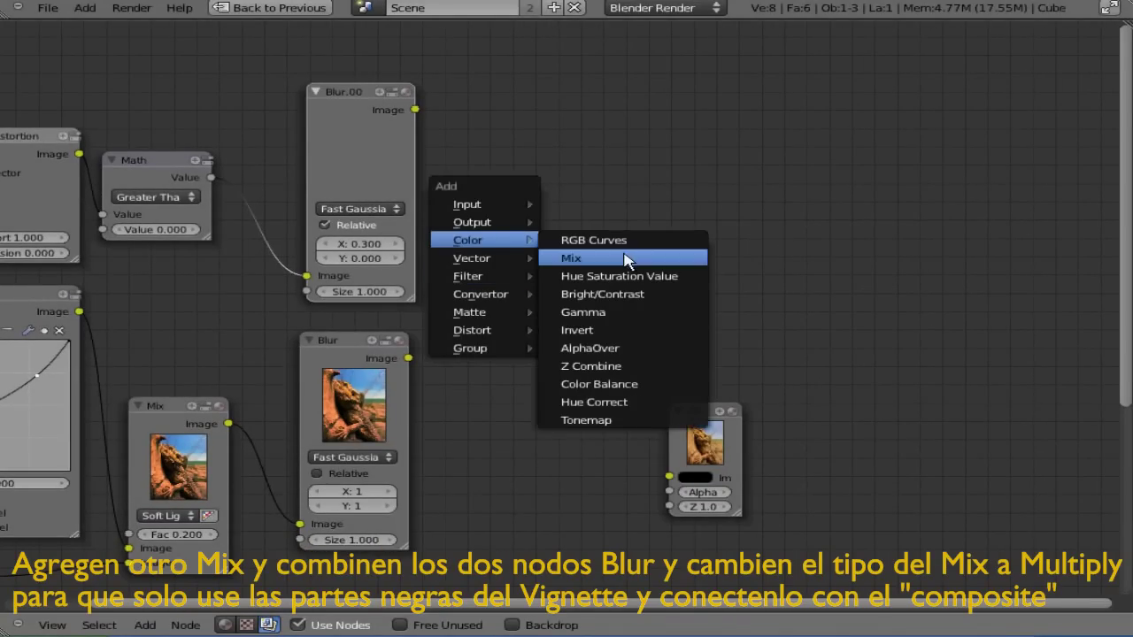
pyautogui.click(571, 258)
pyautogui.click(531, 277)
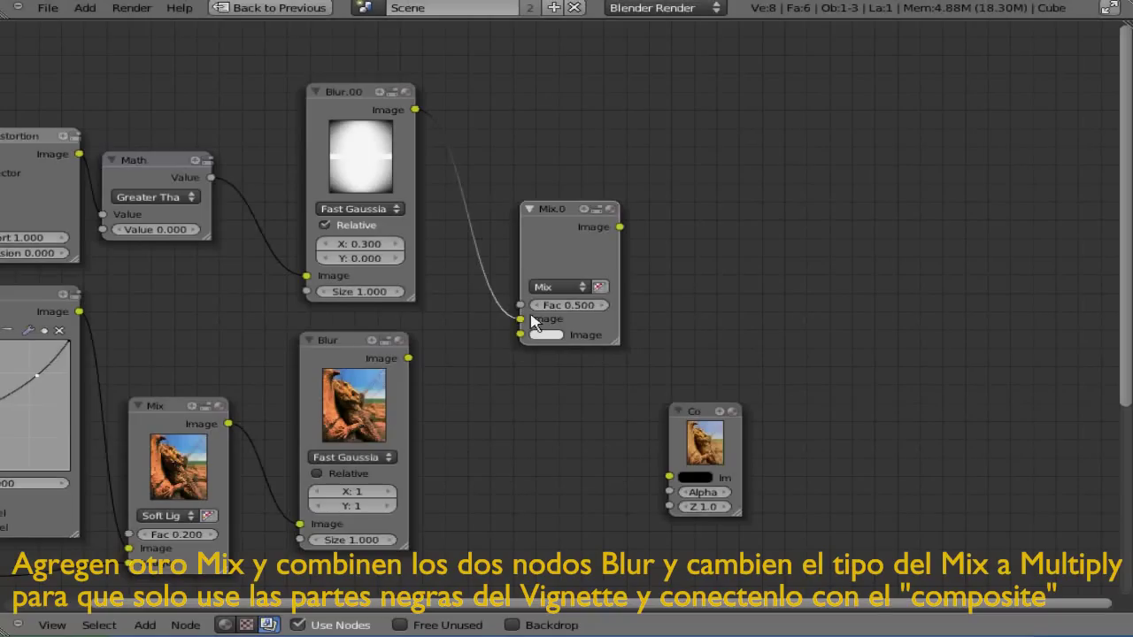
pyautogui.moveTo(531, 316); pyautogui.dragTo(566, 326, button='middle')
pyautogui.write('.3')
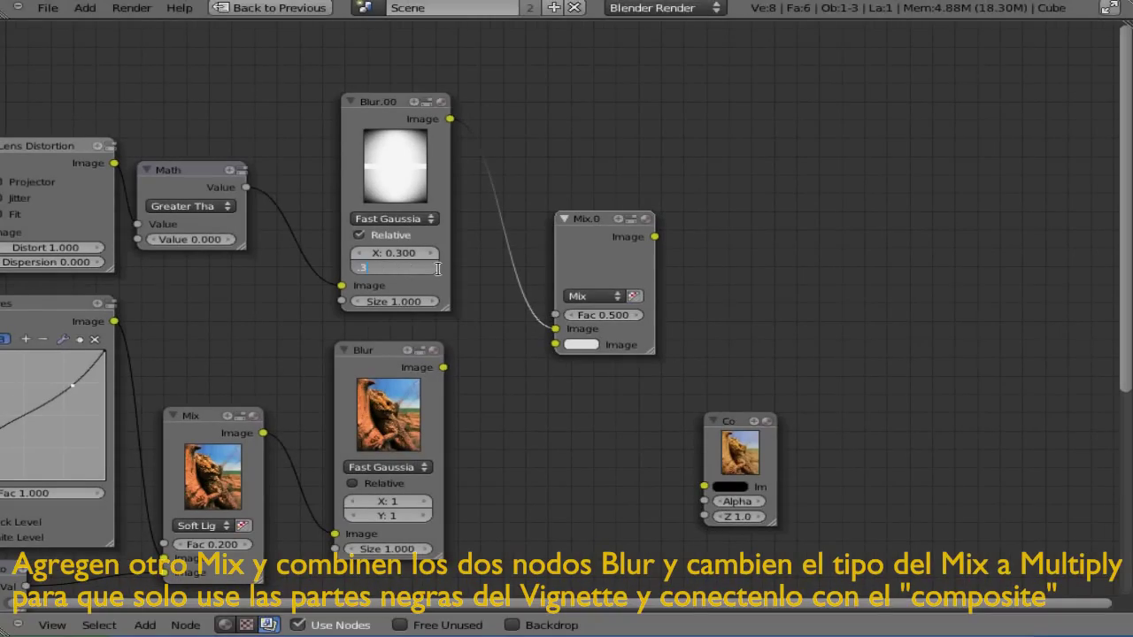
pyautogui.press('Return')
# Step: Link the original Blur output into the Mix.0 node's second image
pyautogui.moveTo(601, 266); pyautogui.dragTo(594, 279)
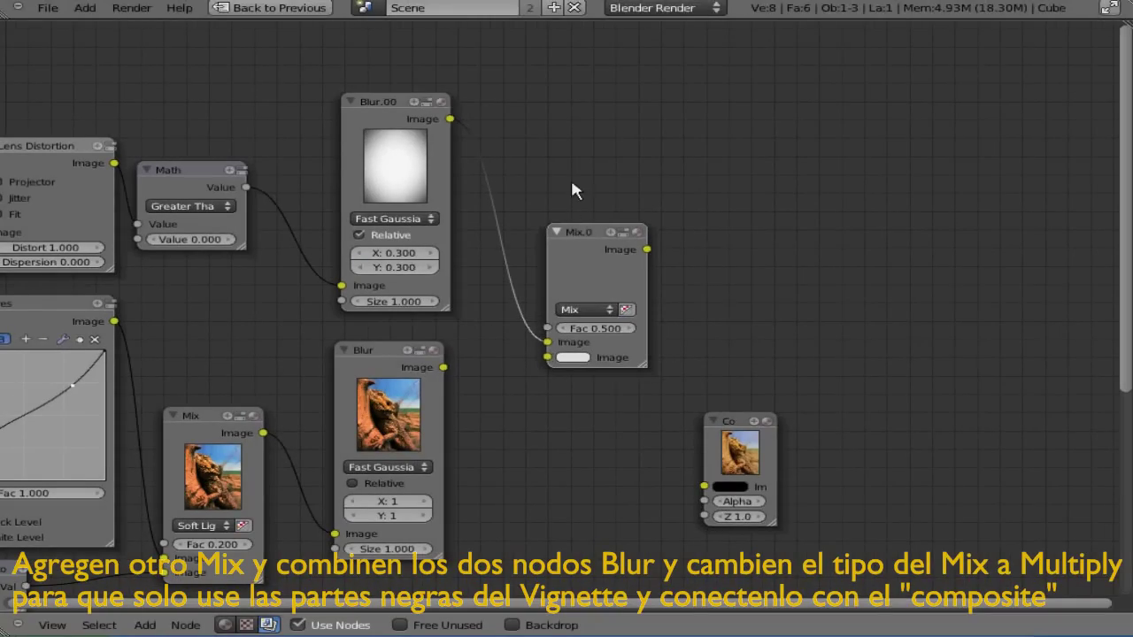
pyautogui.click(379, 103)
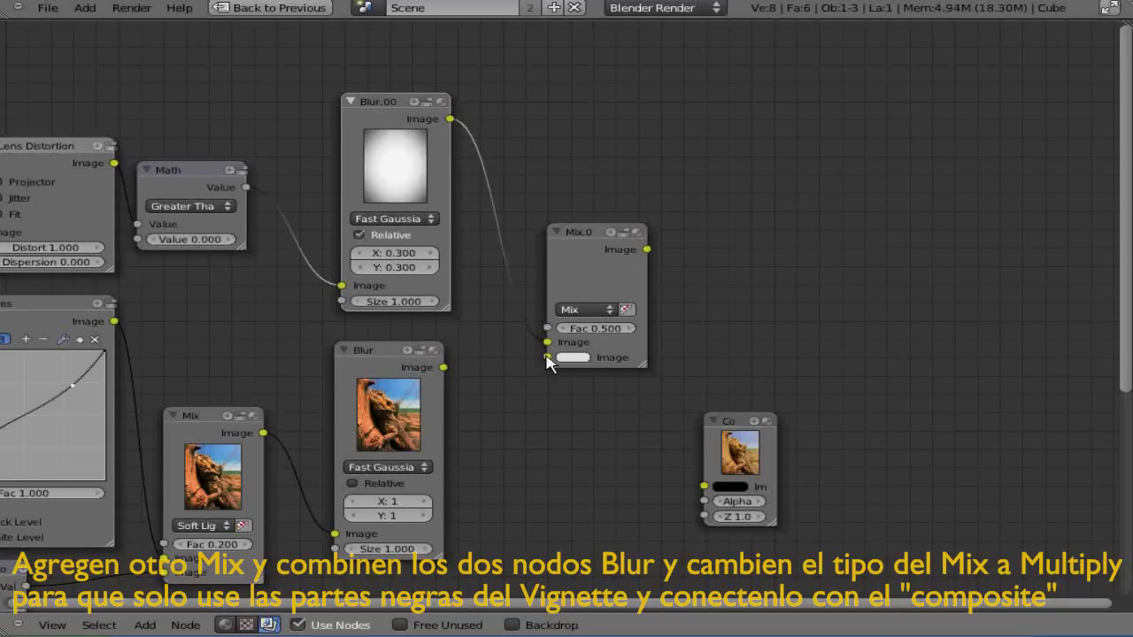
pyautogui.moveTo(546, 357); pyautogui.dragTo(443, 367)
pyautogui.moveTo(593, 235); pyautogui.dragTo(595, 213)
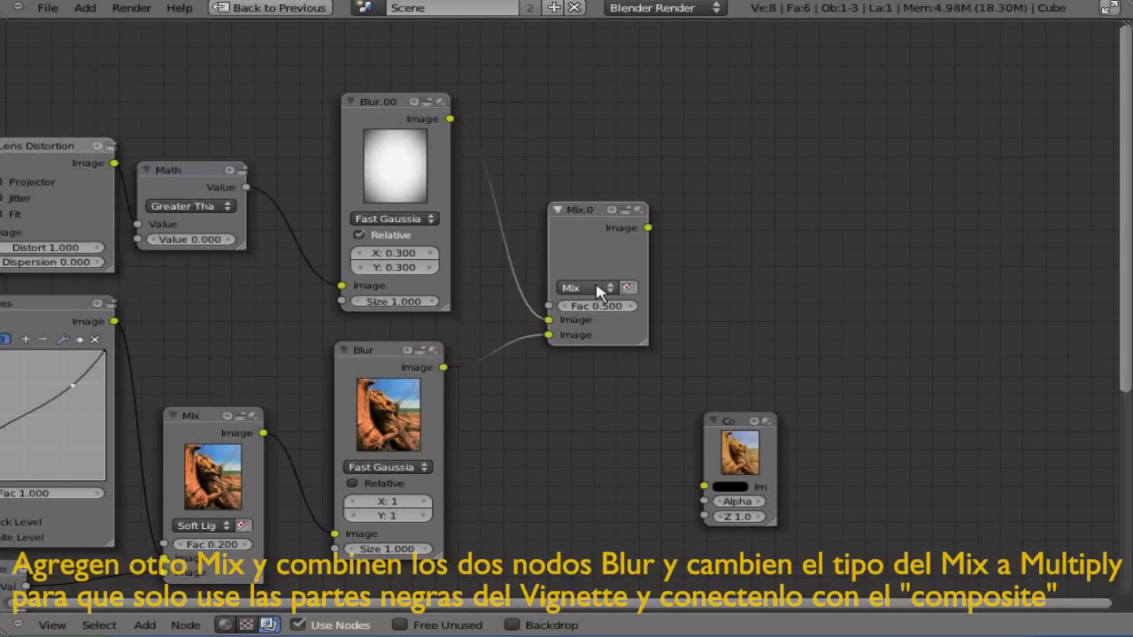
# Step: Set Mix.0 to Multiply with Fac 1 and move the Composite node up
pyautogui.click(591, 288)
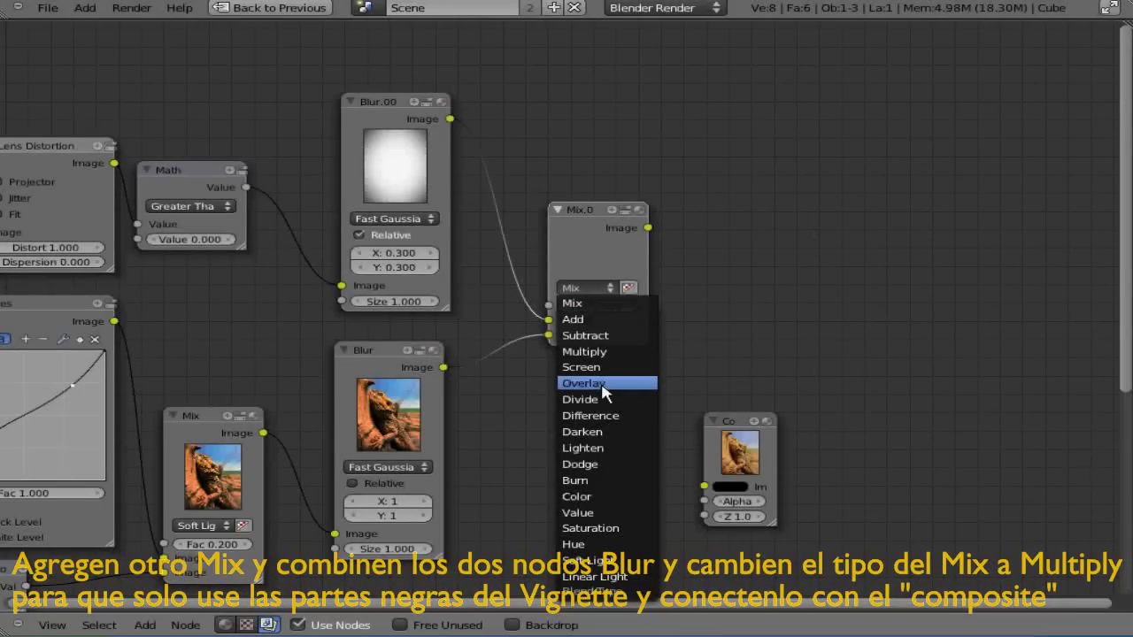
pyautogui.click(627, 353)
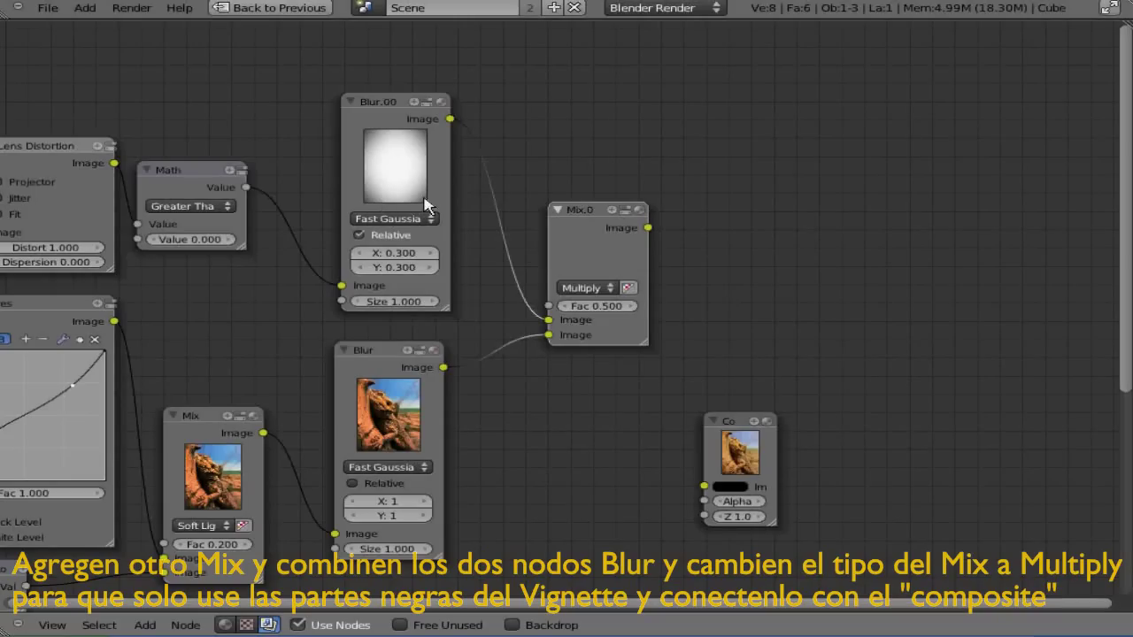
pyautogui.moveTo(539, 430); pyautogui.dragTo(523, 349, button='middle')
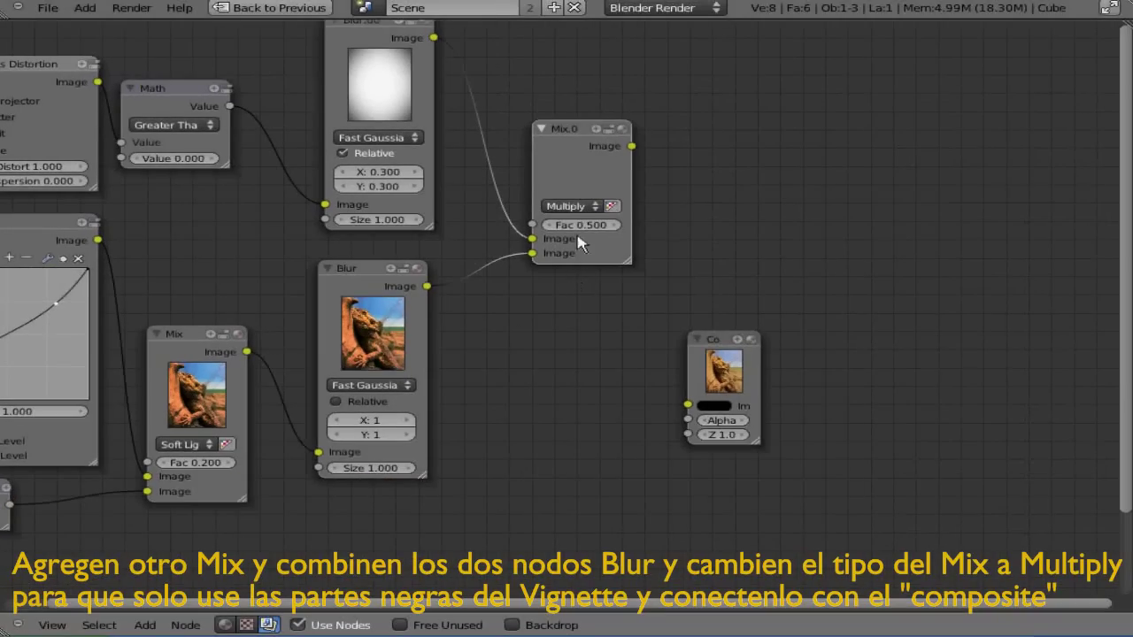
pyautogui.click(580, 223)
pyautogui.write('1')
pyautogui.press('Return')
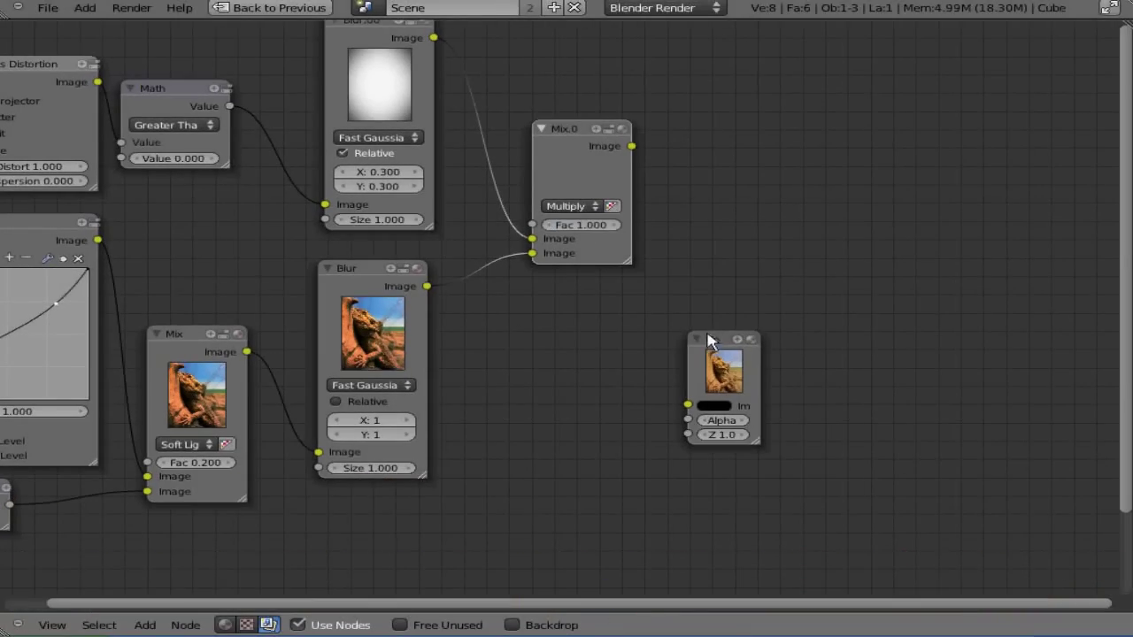
pyautogui.moveTo(711, 336); pyautogui.dragTo(781, 95)
pyautogui.moveTo(760, 211); pyautogui.dragTo(541, 373, button='middle')
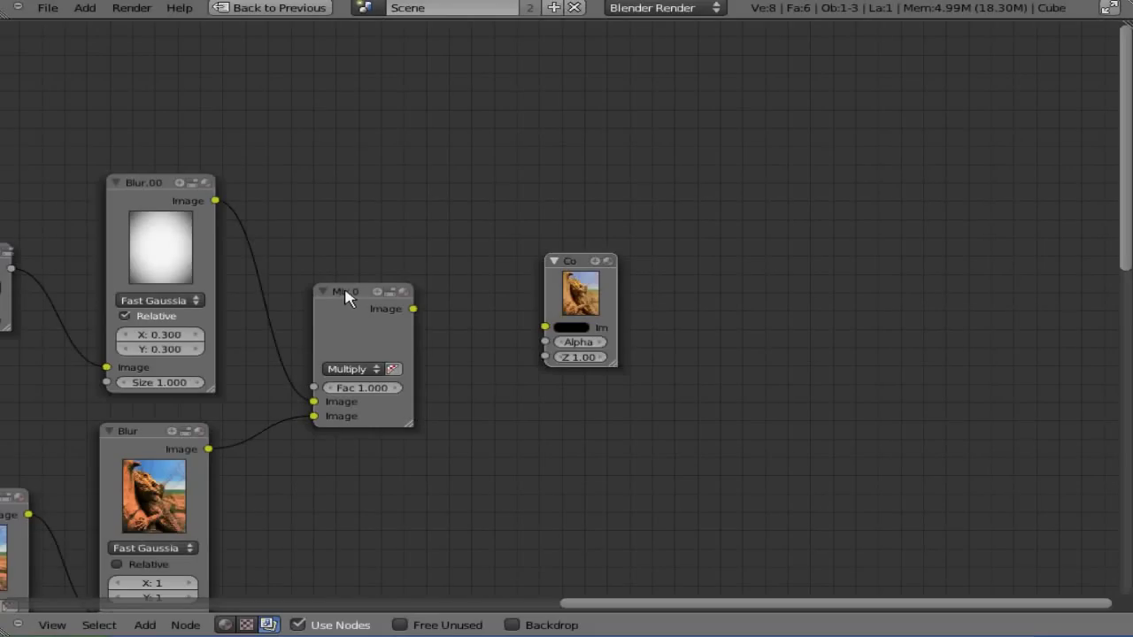
# Step: Connect Mix.0's Image output to the Composite node's Image input and render the final lomography image
pyautogui.moveTo(414, 308); pyautogui.dragTo(544, 327)
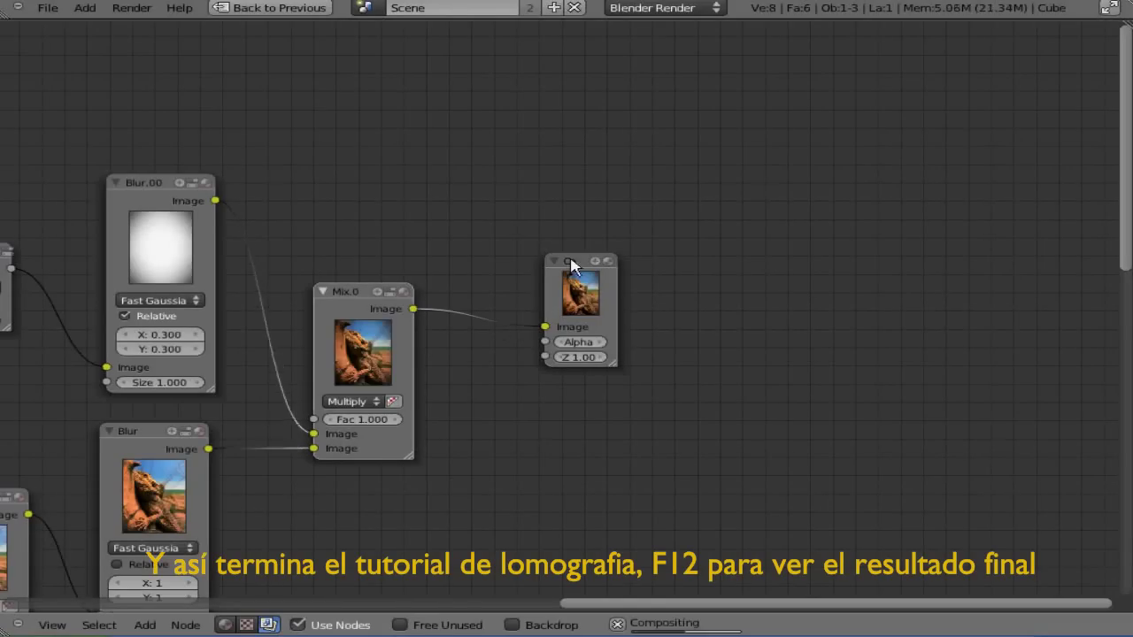
pyautogui.moveTo(576, 260); pyautogui.dragTo(500, 260)
pyautogui.moveTo(511, 531); pyautogui.dragTo(913, 447, button='middle')
pyautogui.scroll(-1, 912, 447)
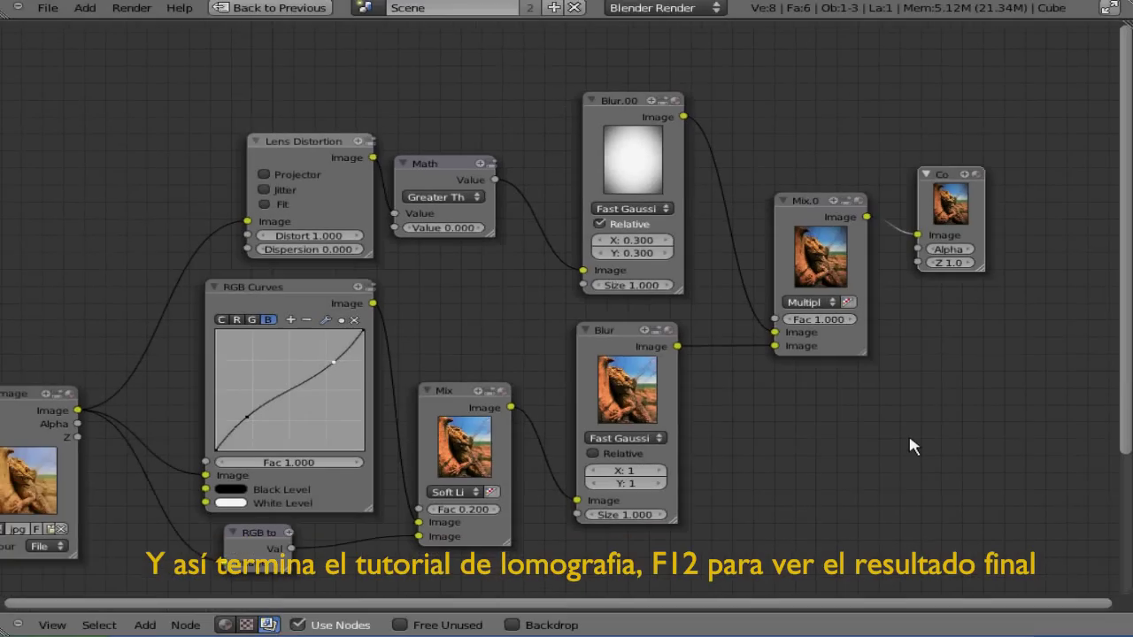
pyautogui.press('F12')
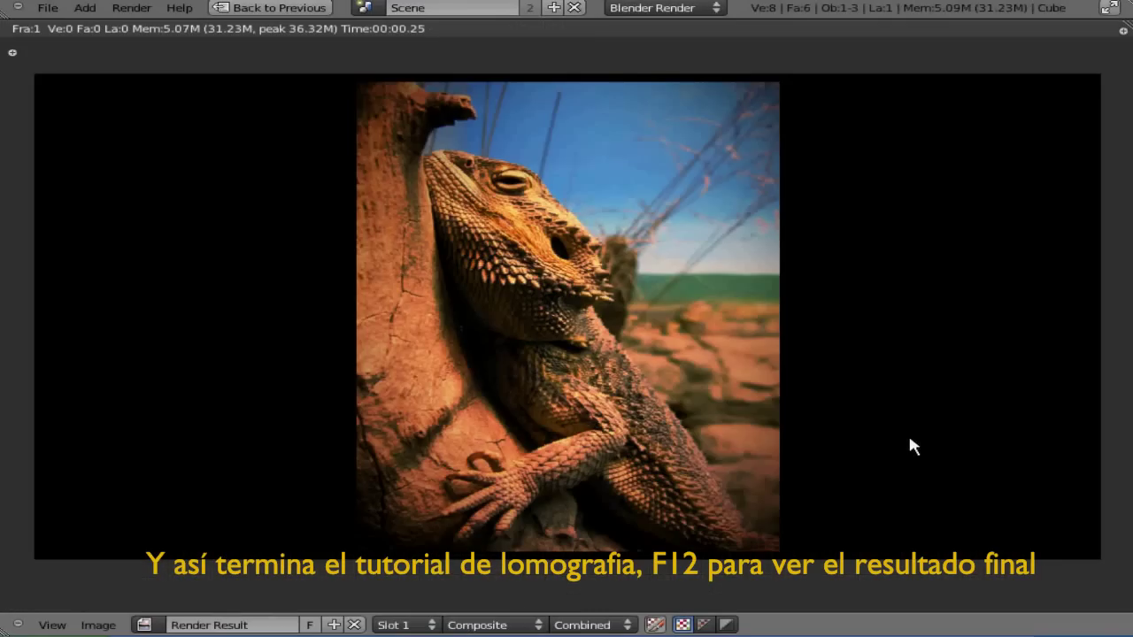